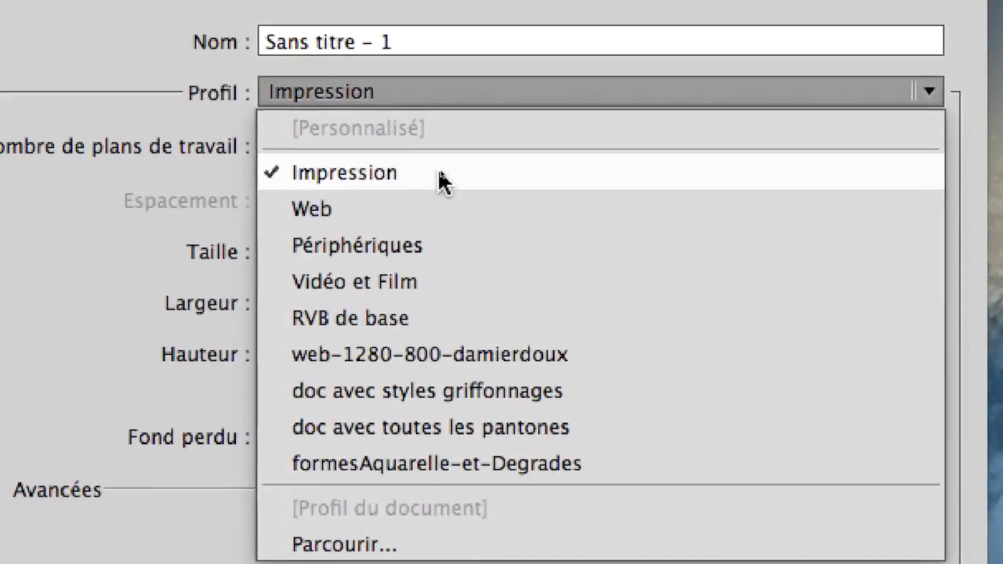
# Step: Create a new A4 document from the Impression profile, in landscape orientation with the colour mode set to RVB
pyautogui.click(332, 20)
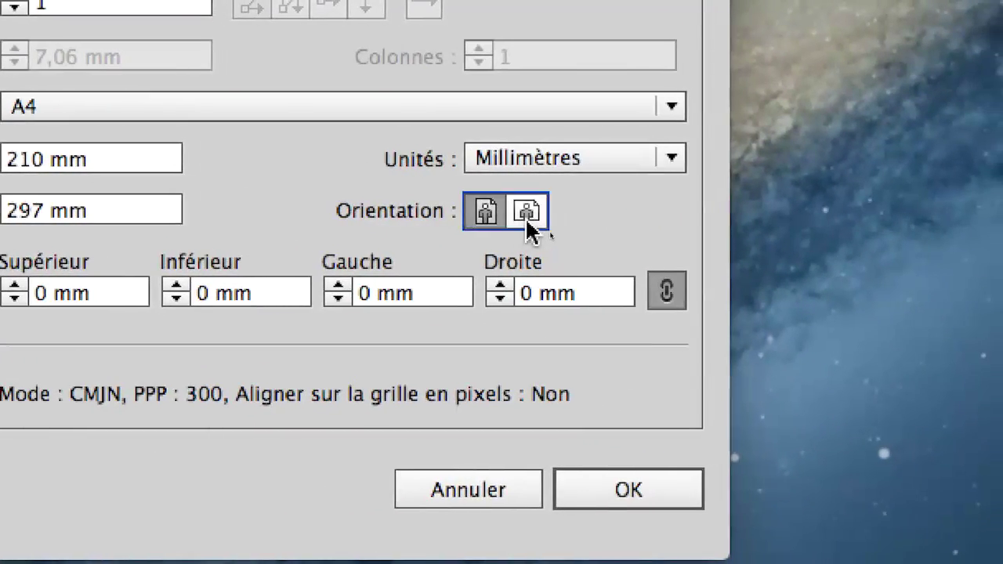
pyautogui.click(785, 359)
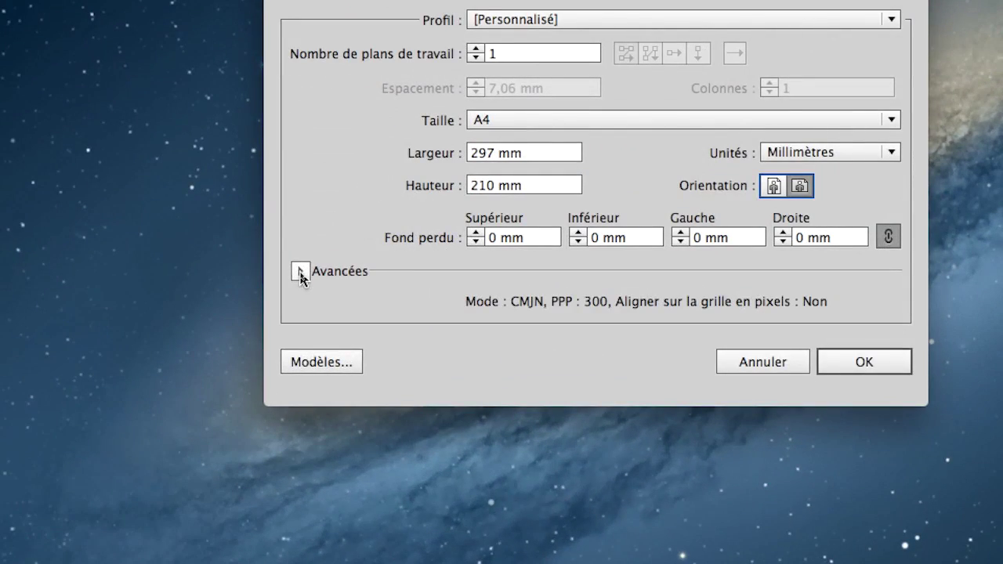
pyautogui.click(300, 272)
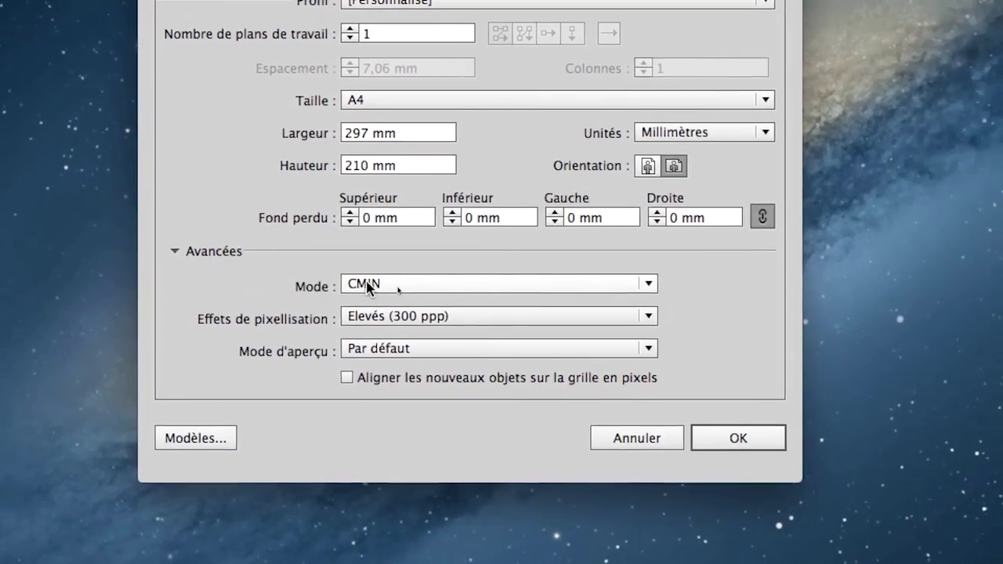
pyautogui.click(464, 301)
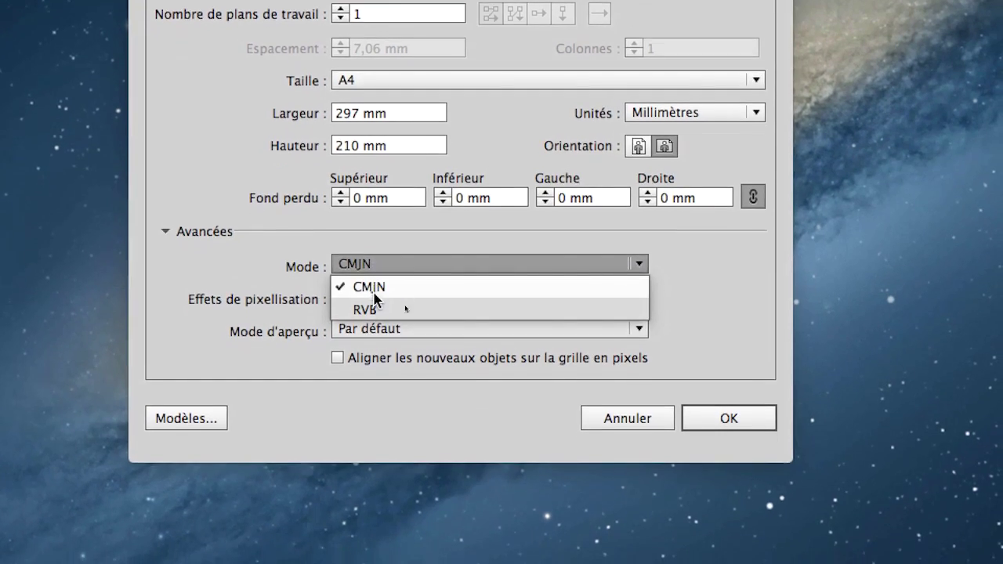
pyautogui.click(374, 298)
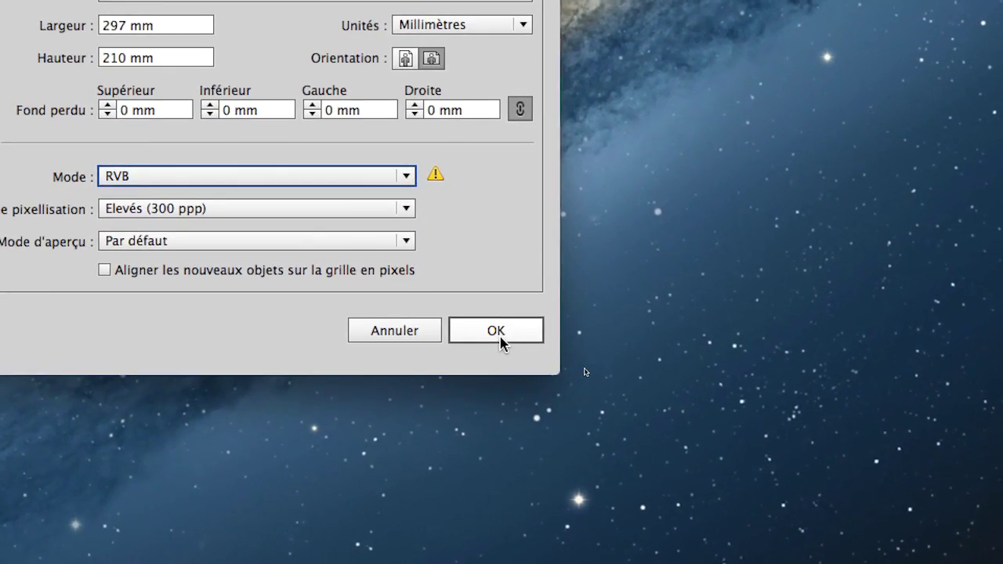
pyautogui.click(502, 337)
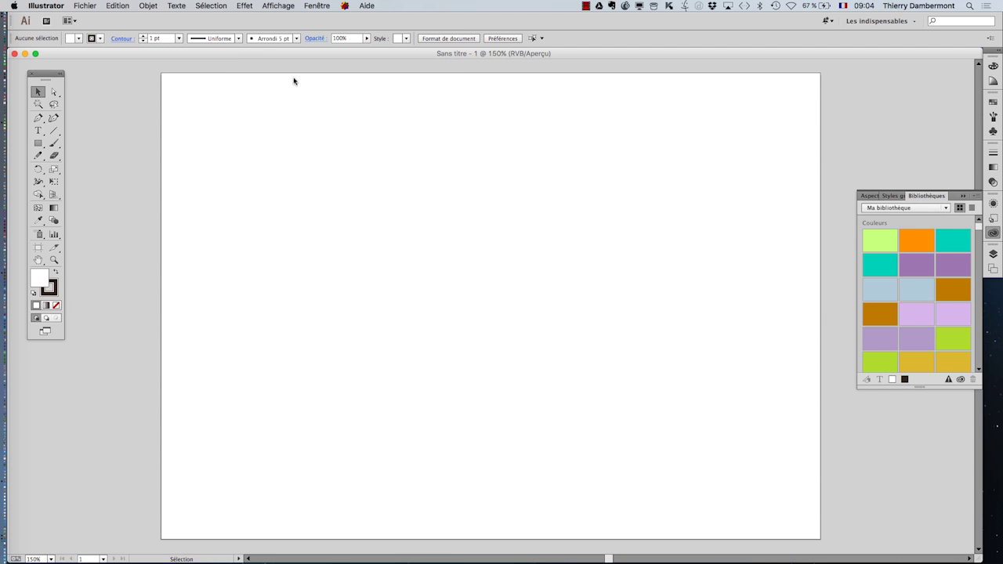
# Step: Show the transparency checkerboard in the document and hide it again
pyautogui.click(278, 6)
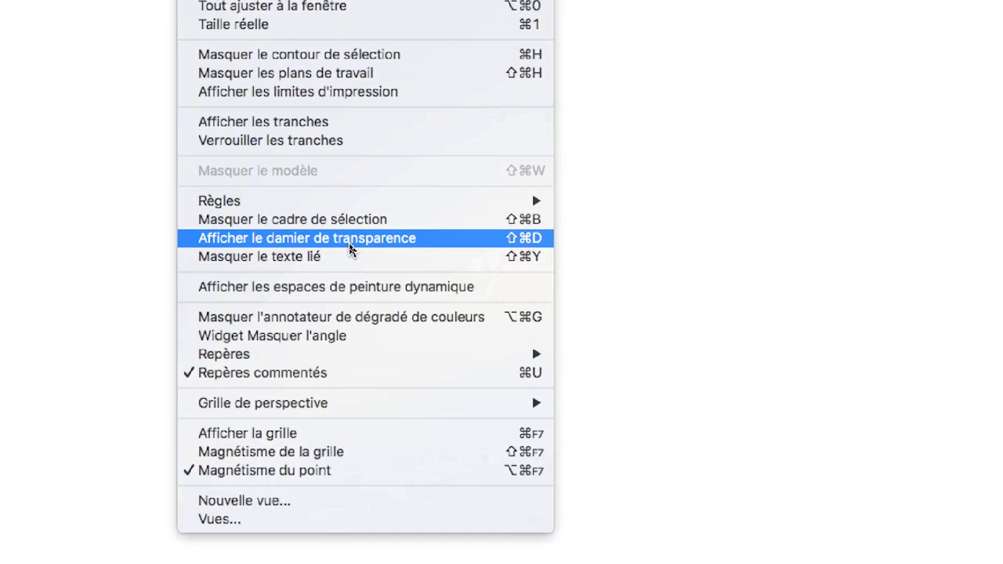
pyautogui.click(349, 241)
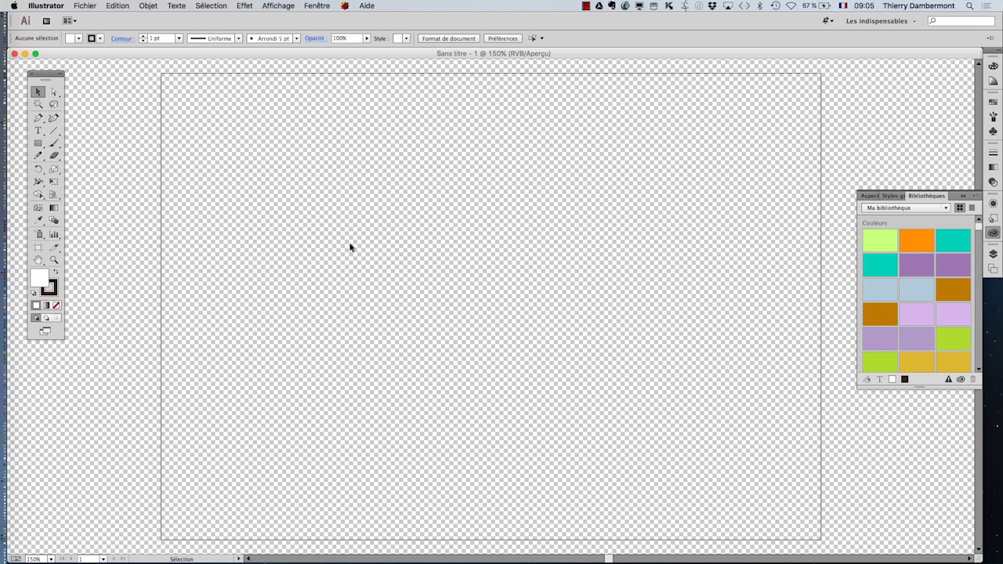
pyautogui.click(278, 5)
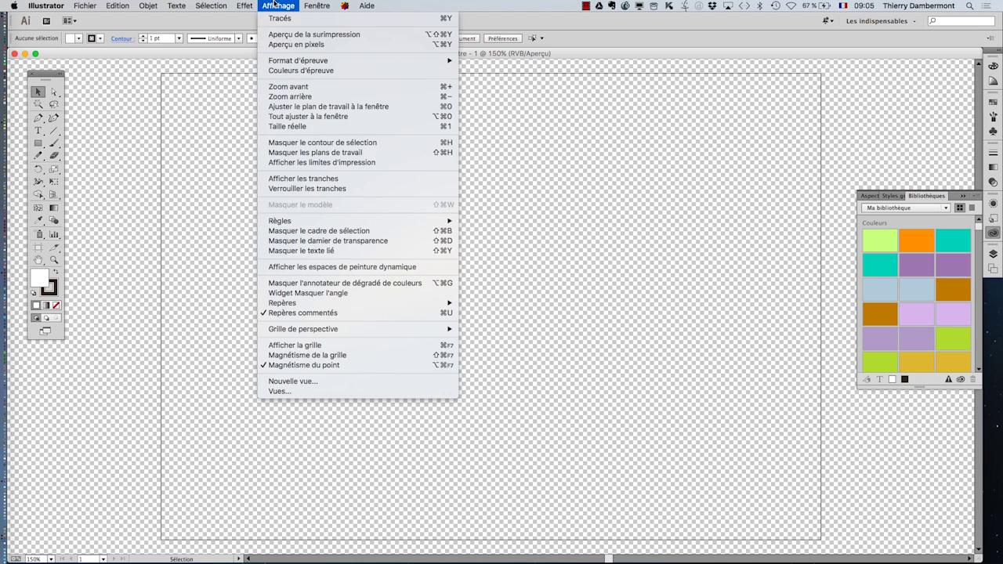
pyautogui.click(341, 243)
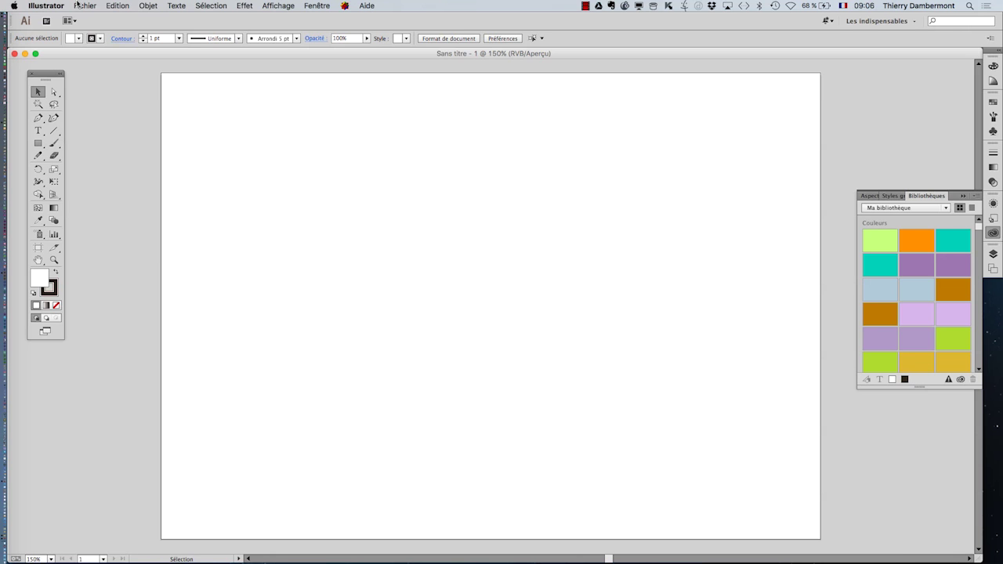
# Step: Open the user interface preferences, examine the brightness and canvas colour settings, and close them
pyautogui.click(45, 6)
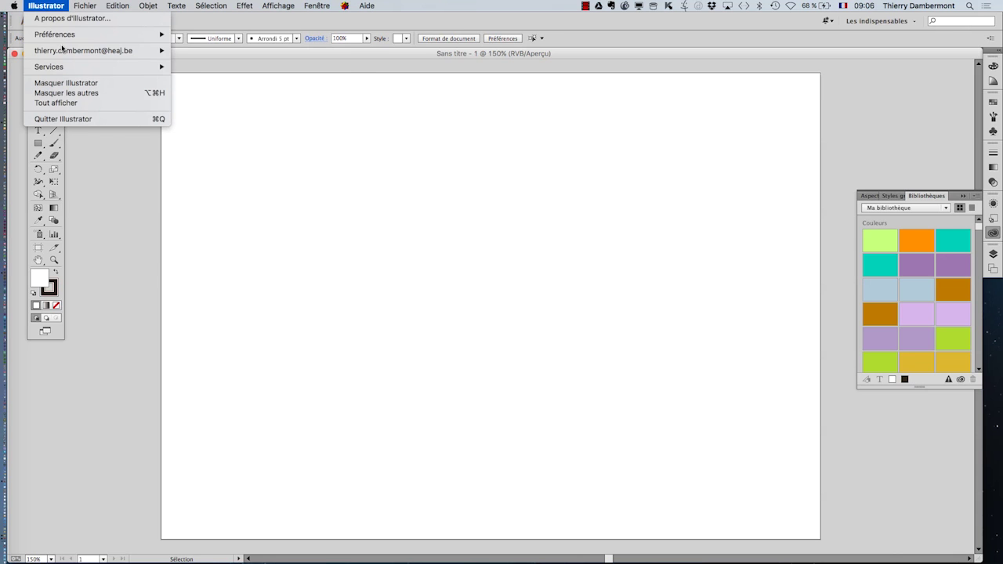
pyautogui.moveTo(64, 36)
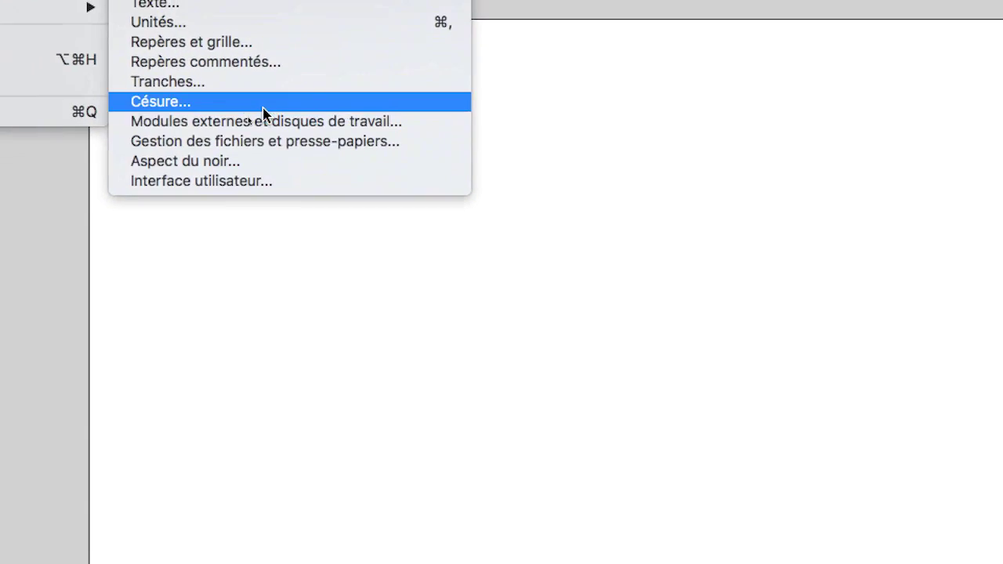
pyautogui.click(262, 180)
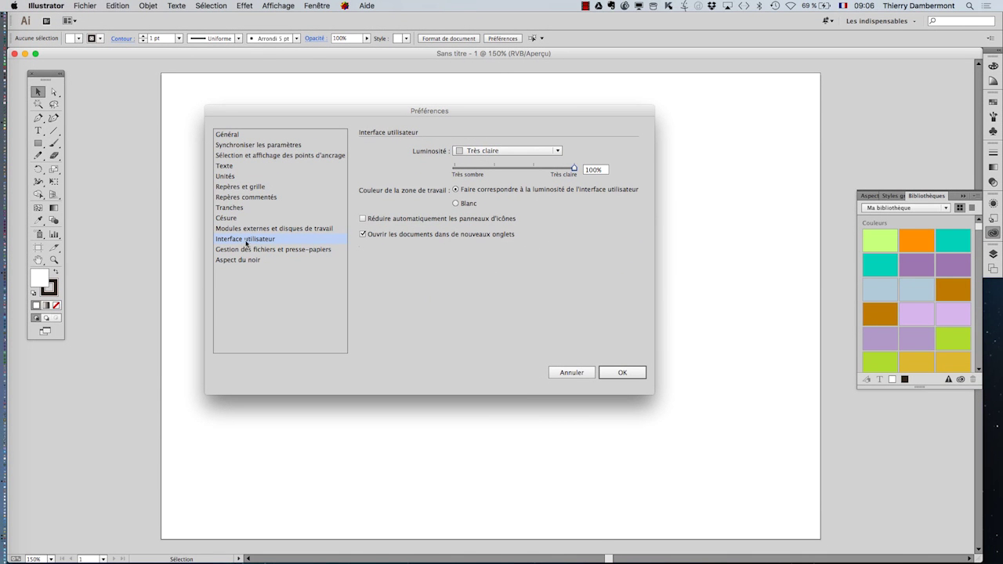
pyautogui.press('Return')
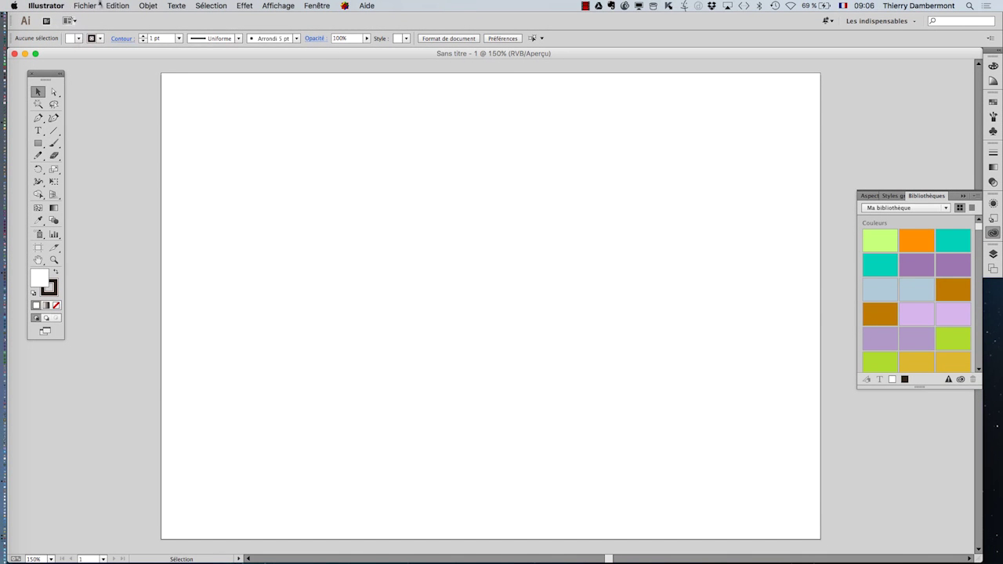
pyautogui.click(85, 6)
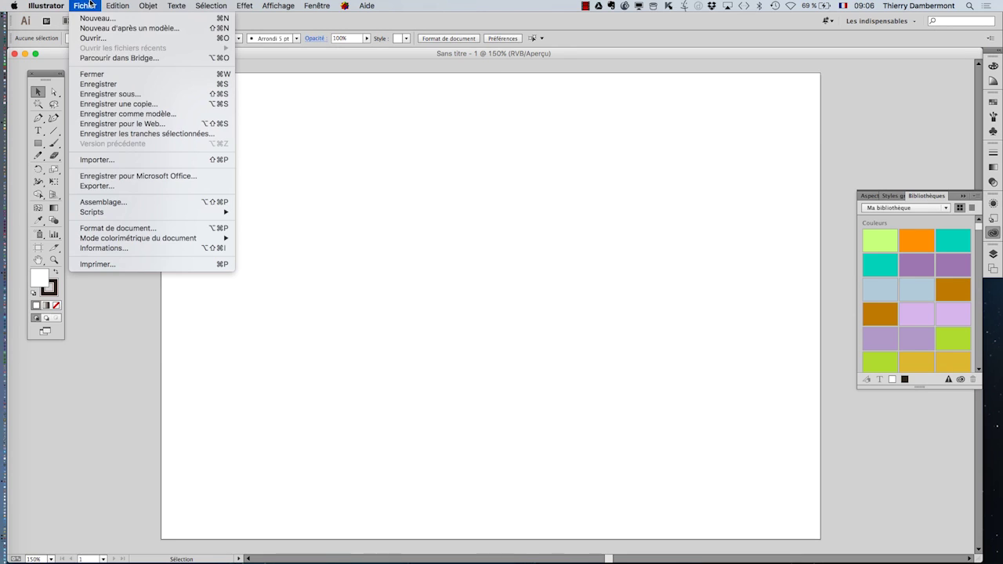
pyautogui.click(128, 228)
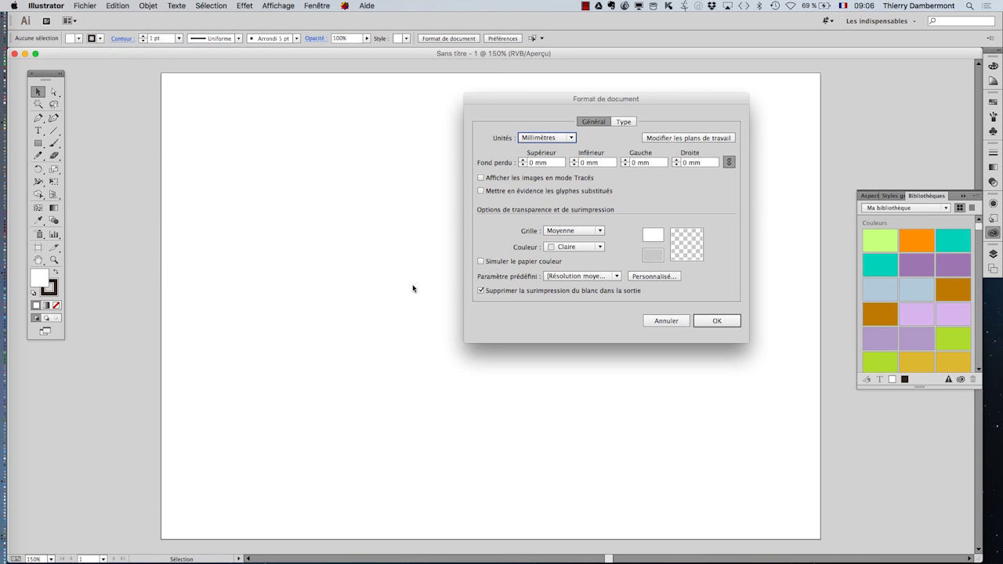
pyautogui.click(666, 322)
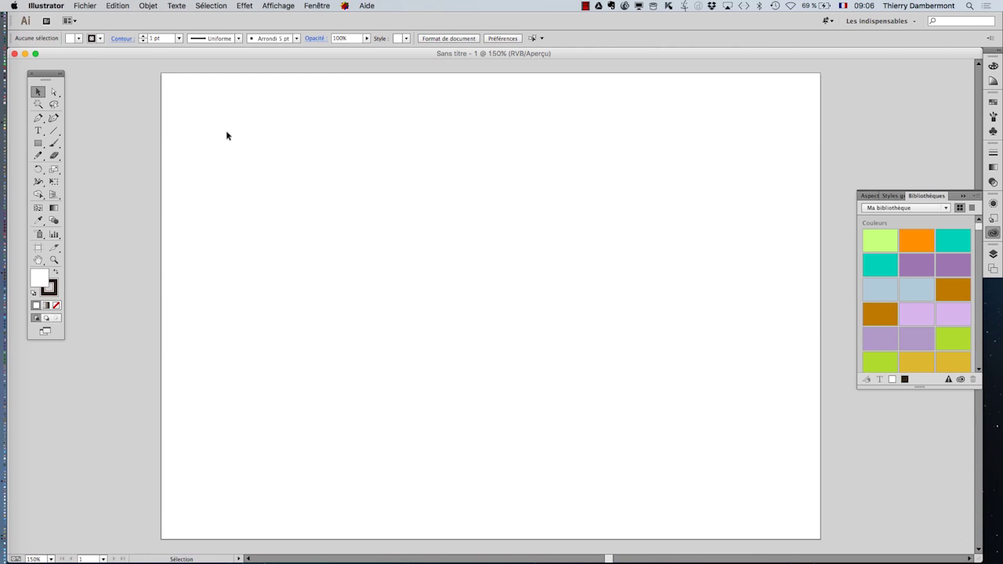
# Step: In the document setup, set the transparency grid size to Grande and its colour to Foncée
pyautogui.click(77, 5)
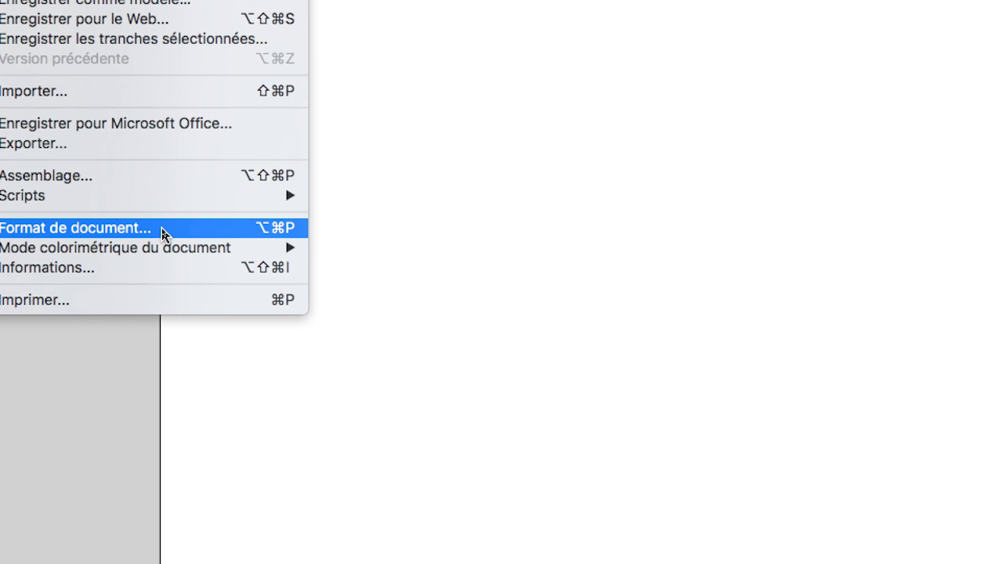
pyautogui.click(162, 233)
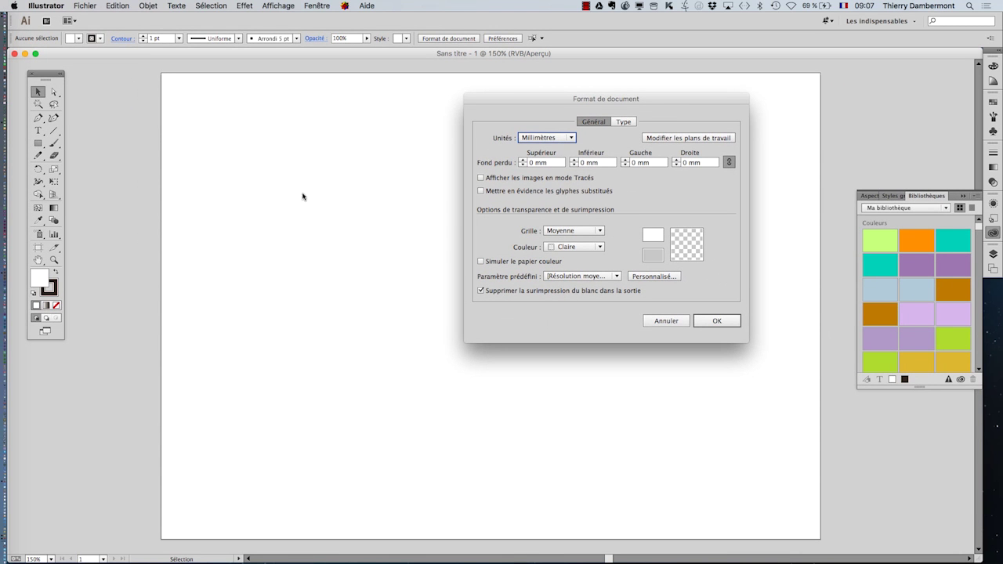
pyautogui.moveTo(565, 94); pyautogui.dragTo(261, 84)
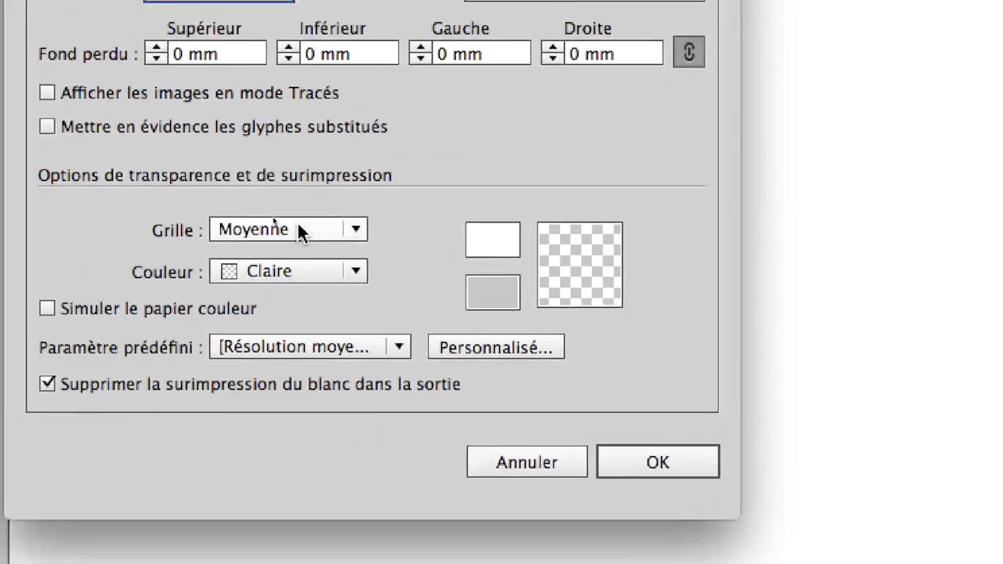
pyautogui.click(301, 231)
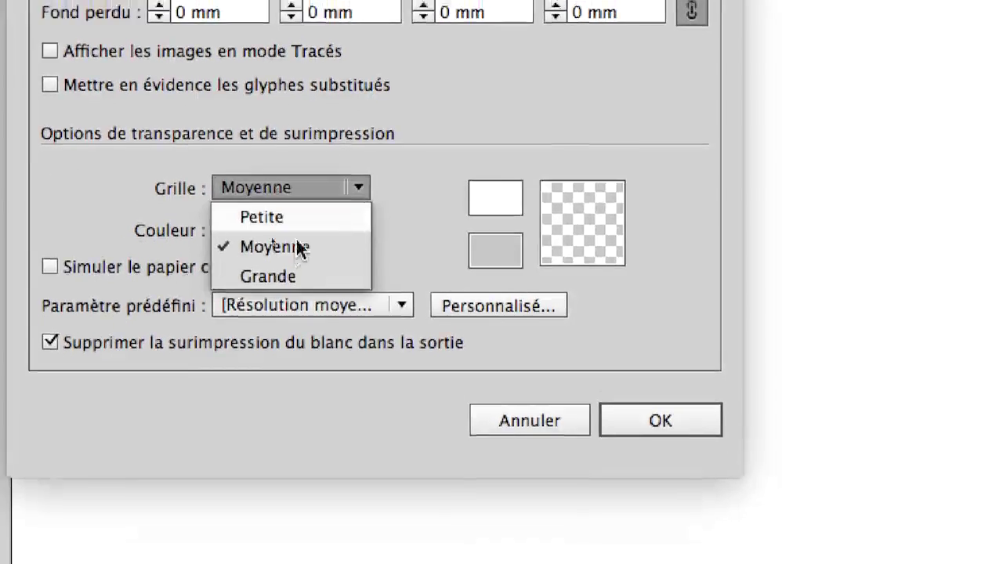
pyautogui.click(298, 258)
pyautogui.click(294, 214)
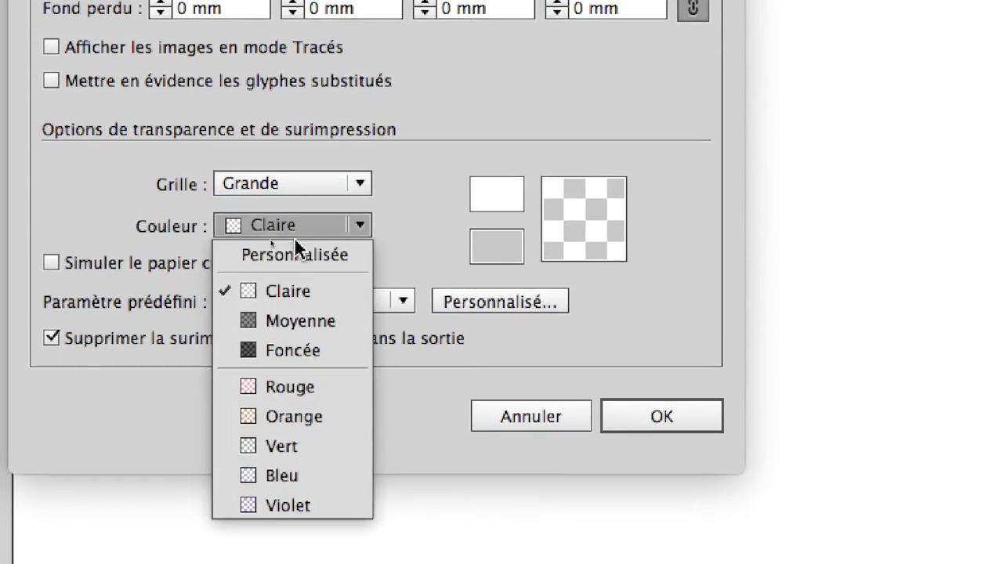
pyautogui.click(298, 279)
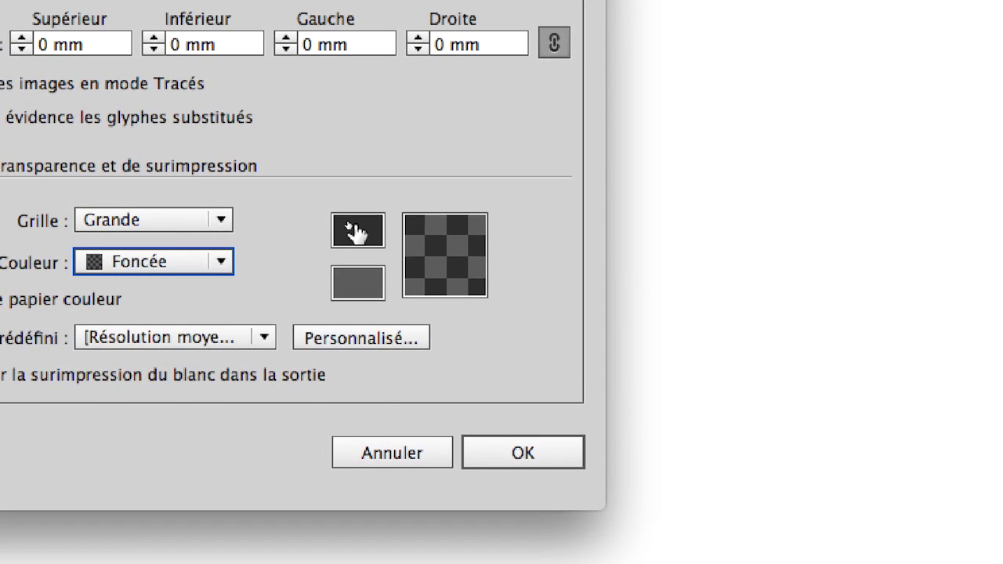
pyautogui.click(357, 232)
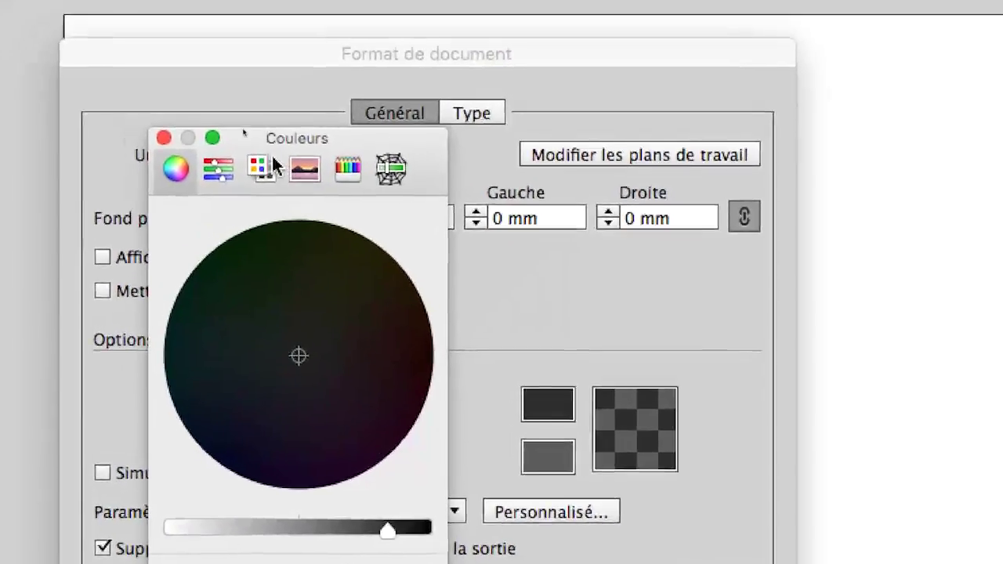
pyautogui.moveTo(273, 164); pyautogui.dragTo(935, 151)
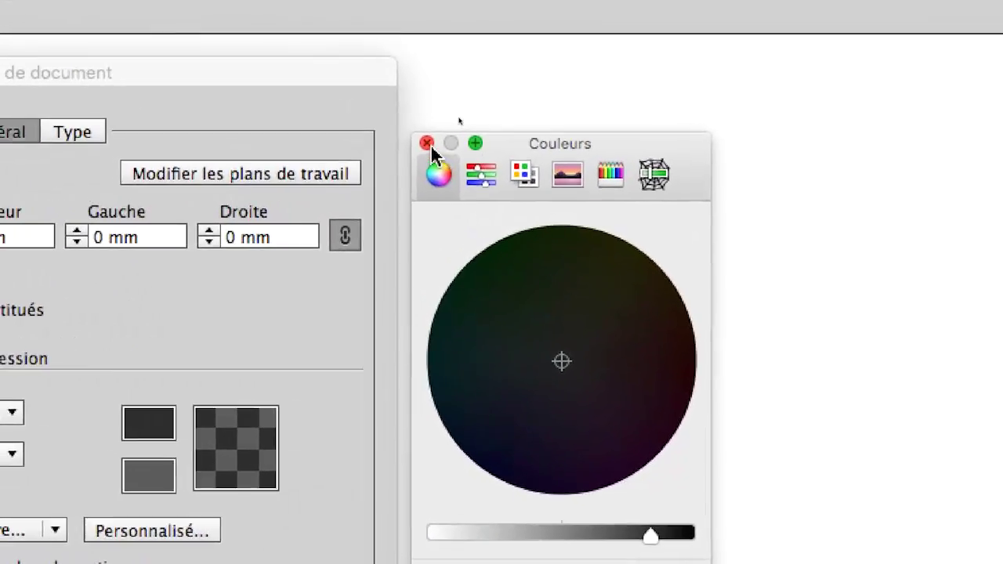
pyautogui.click(427, 144)
# Step: Set the second colour of the transparency checkerboard to a medium grey and close the colour picker
pyautogui.click(163, 482)
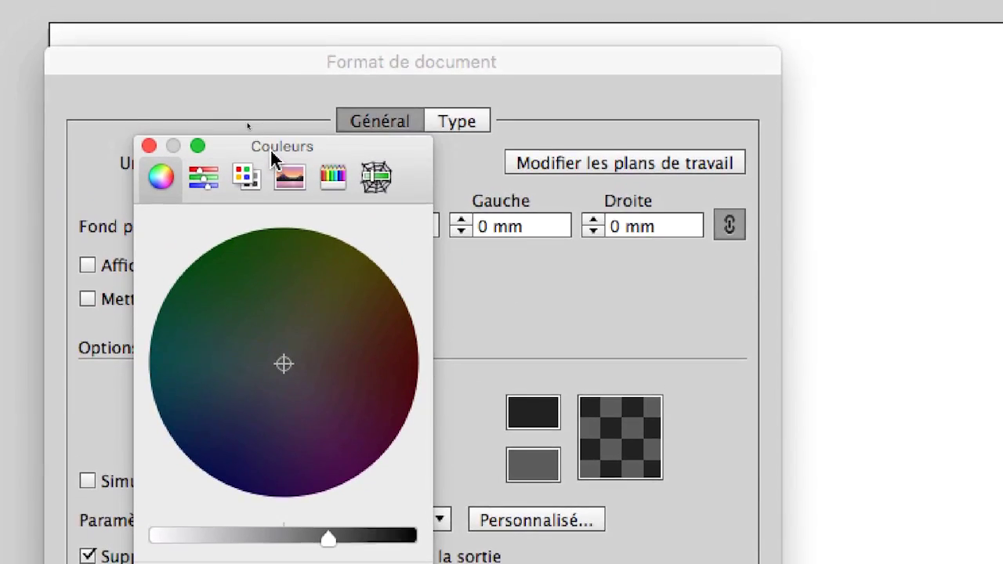
pyautogui.moveTo(76, 0); pyautogui.dragTo(818, 0)
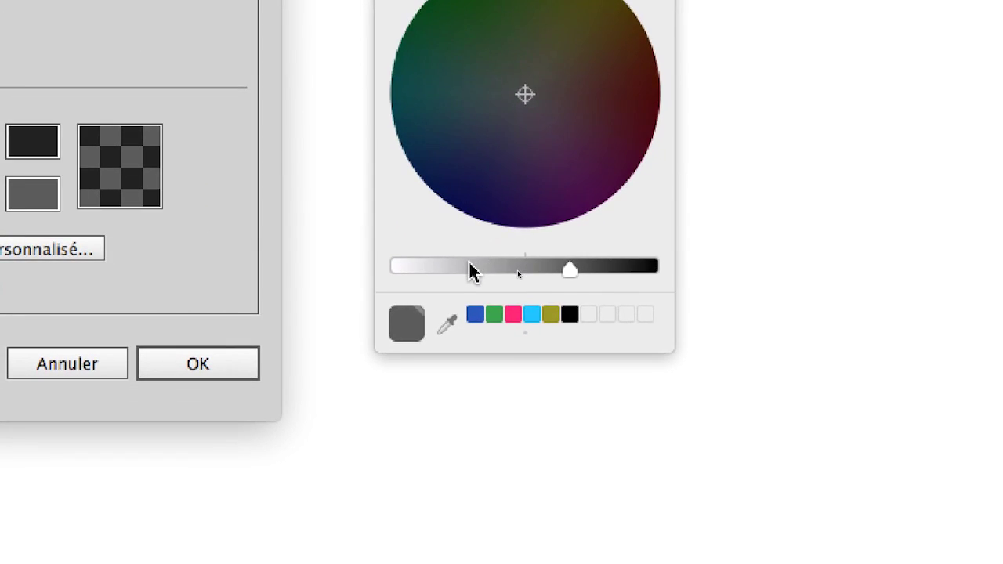
pyautogui.click(441, 541)
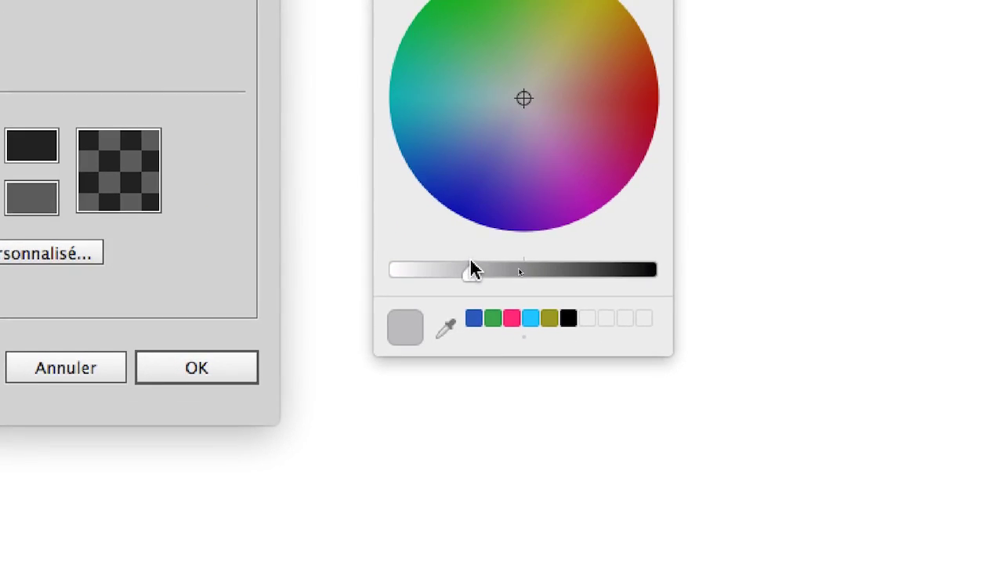
pyautogui.moveTo(473, 269); pyautogui.dragTo(525, 271)
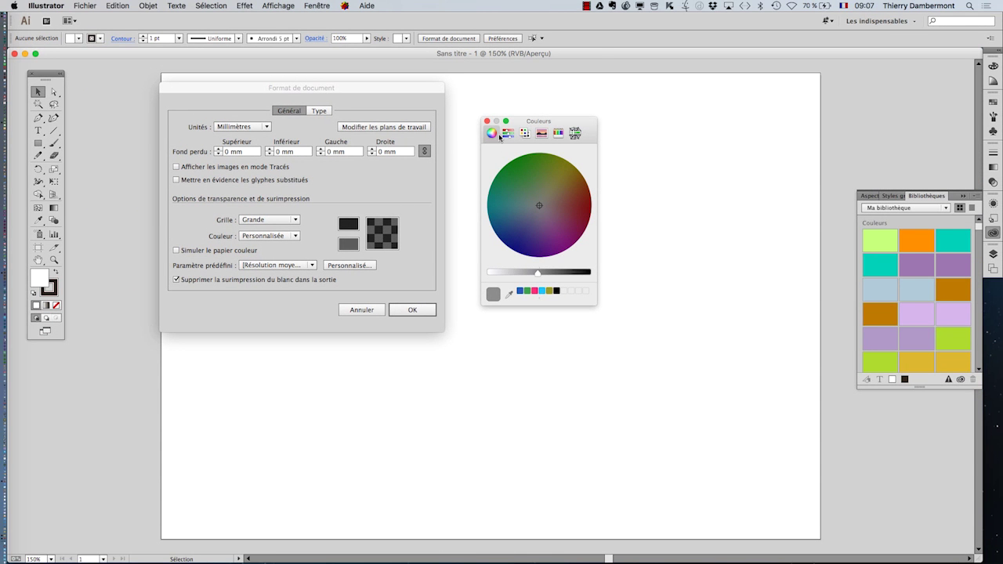
pyautogui.click(487, 120)
# Step: Lighten the first colour of the transparency checkerboard to a medium grey using the picker's brightness
pyautogui.click(355, 225)
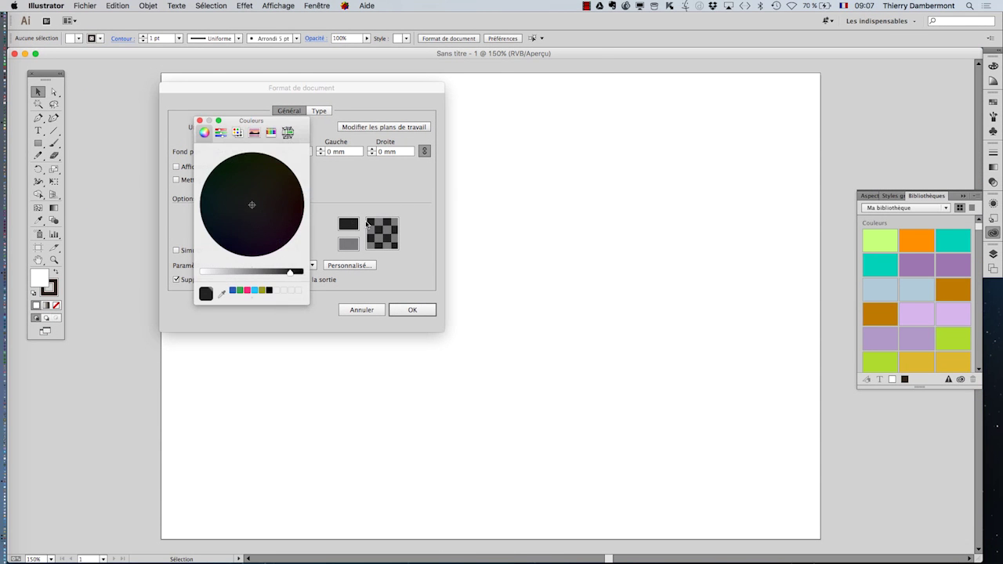
pyautogui.moveTo(252, 120); pyautogui.dragTo(483, 117)
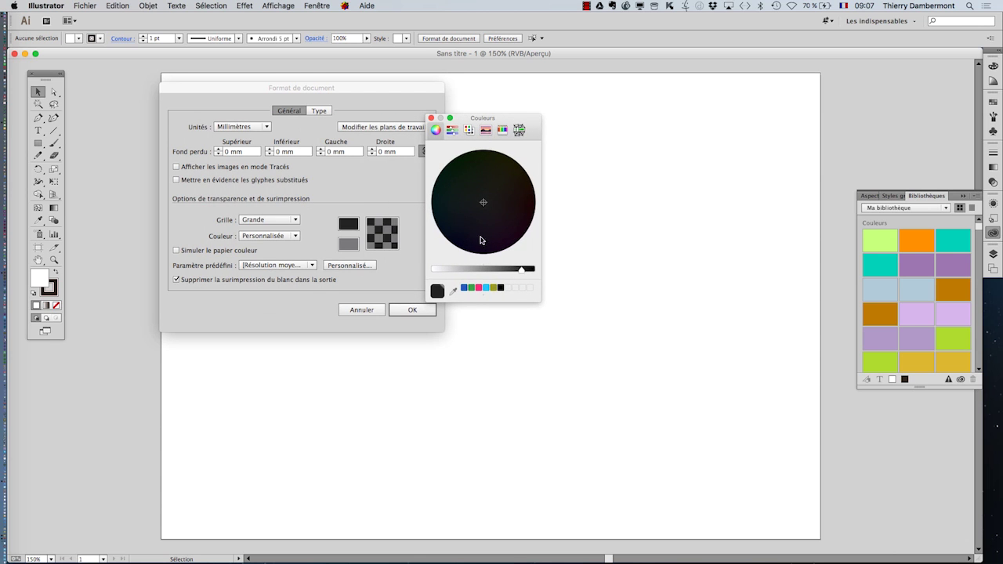
pyautogui.click(479, 269)
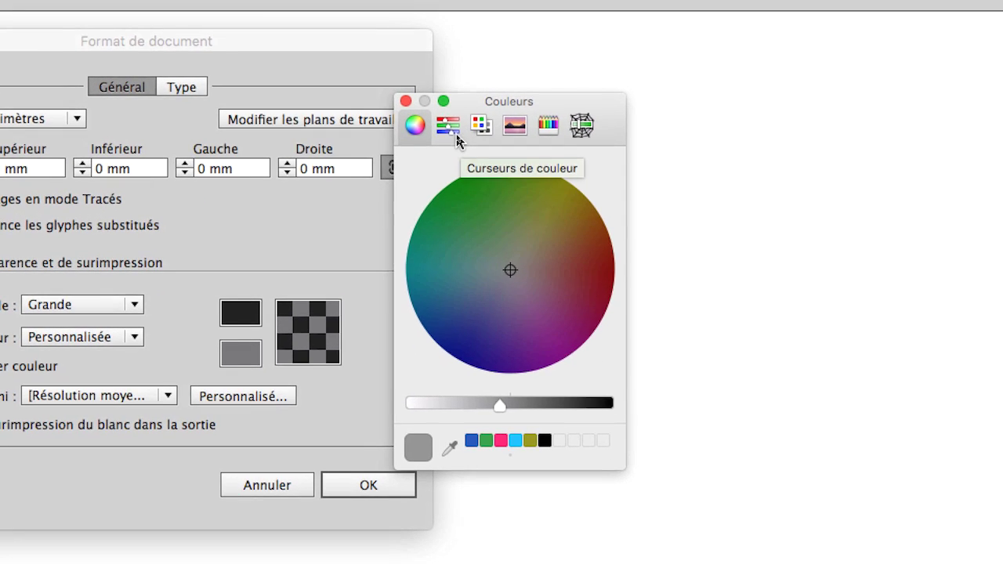
# Step: Look through the colour picker's other modes: colour sliders, palettes, spectrum image, pencils and web hexadecimal values
pyautogui.click(456, 134)
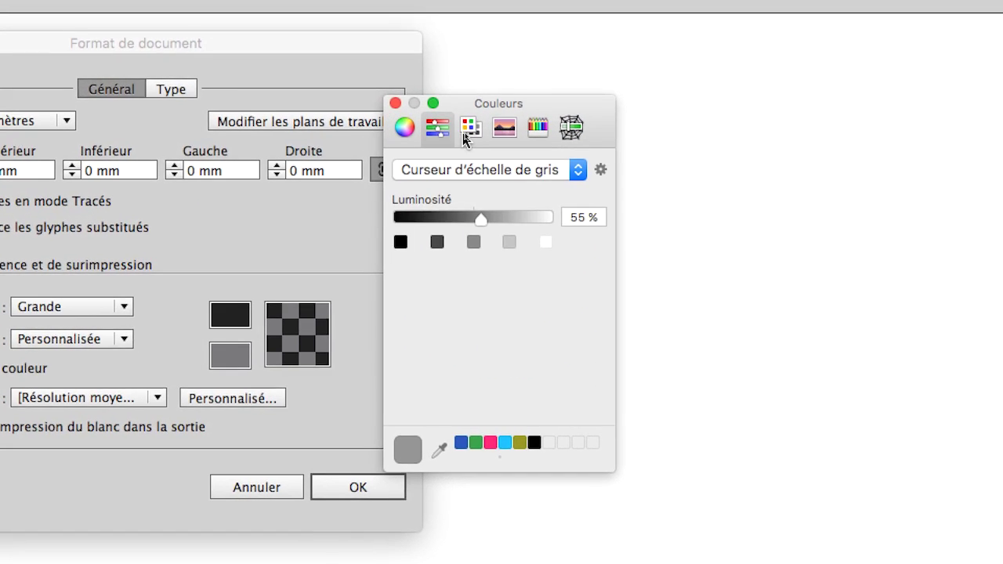
pyautogui.click(468, 132)
pyautogui.click(504, 130)
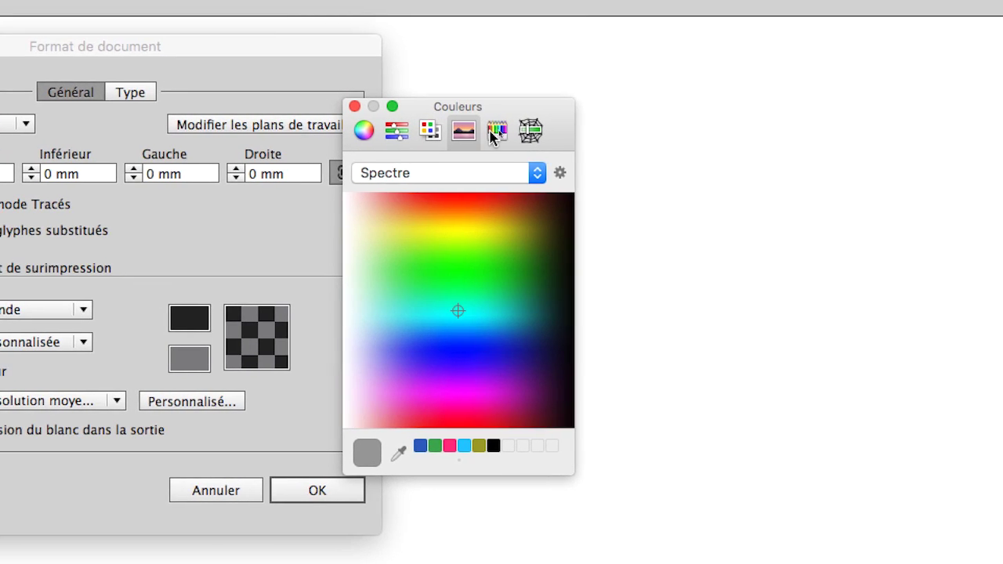
pyautogui.click(495, 131)
pyautogui.click(531, 130)
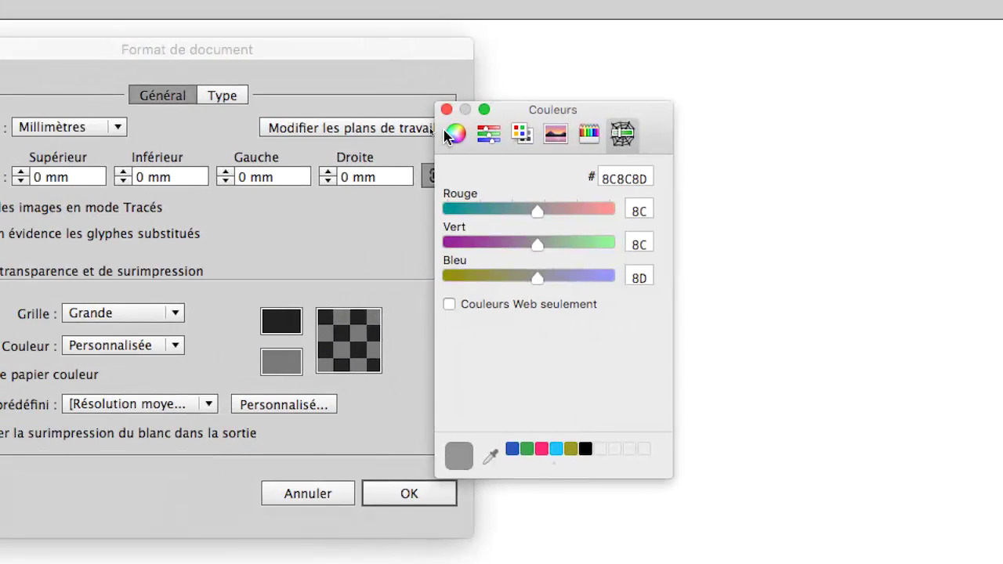
# Step: Set the first colour of the transparency checkerboard to about 54 % brightness with the greyscale slider and close the colour picker
pyautogui.click(447, 134)
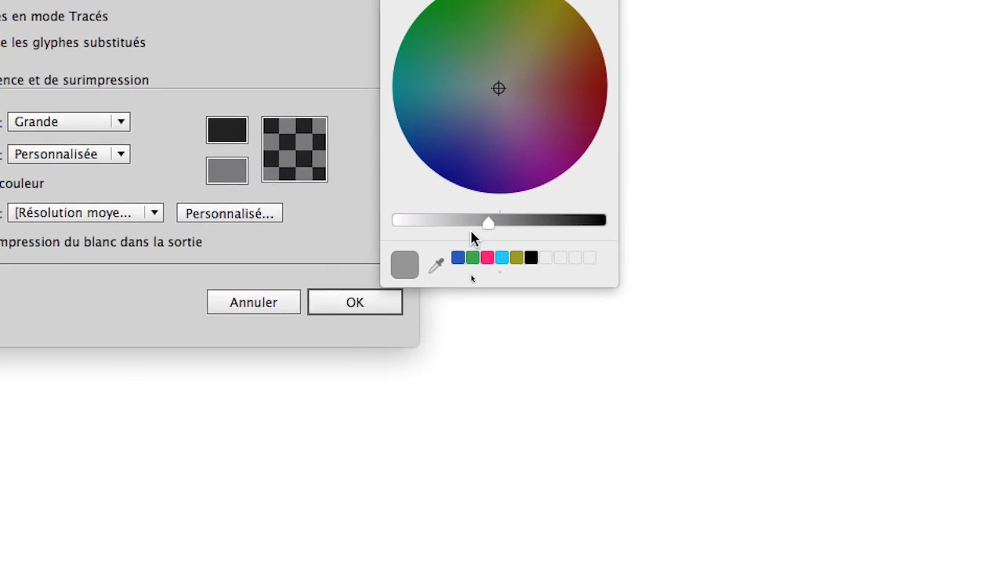
pyautogui.click(492, 406)
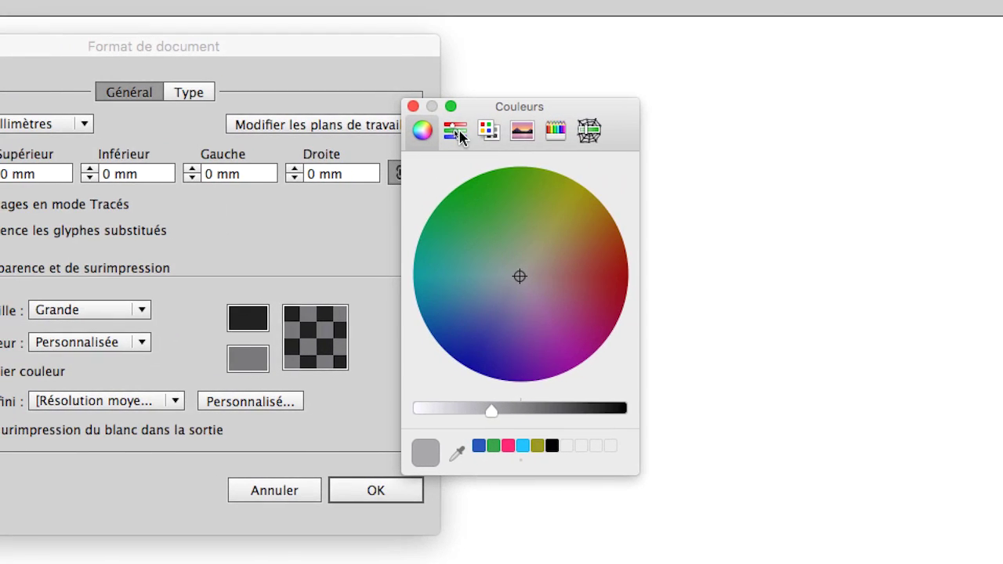
pyautogui.click(456, 132)
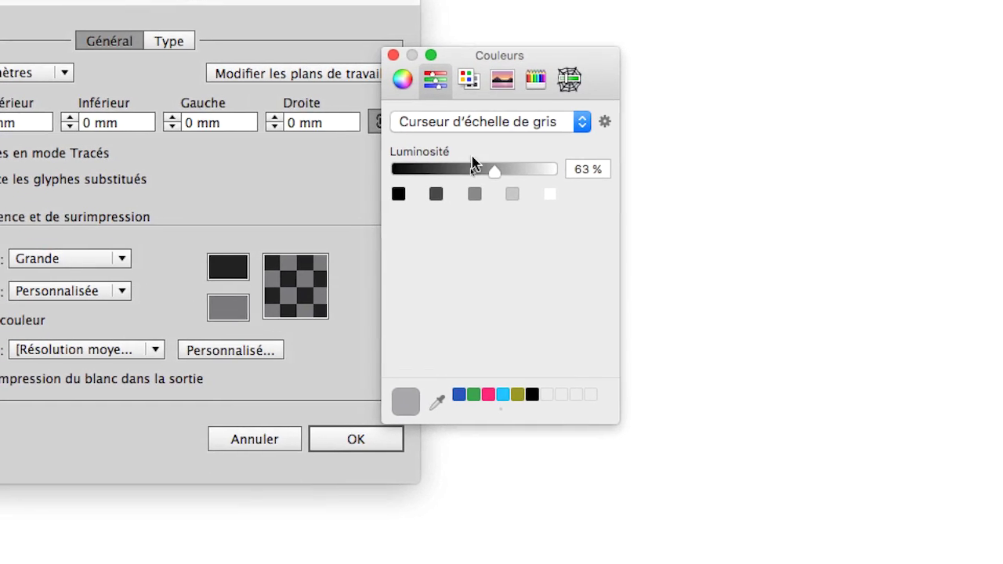
pyautogui.moveTo(472, 163); pyautogui.dragTo(476, 166)
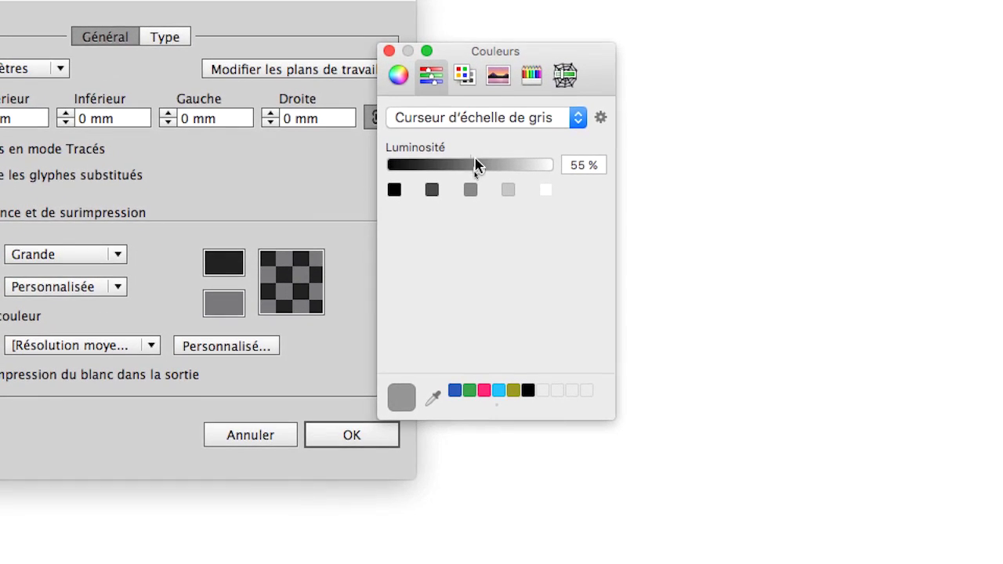
pyautogui.click(496, 219)
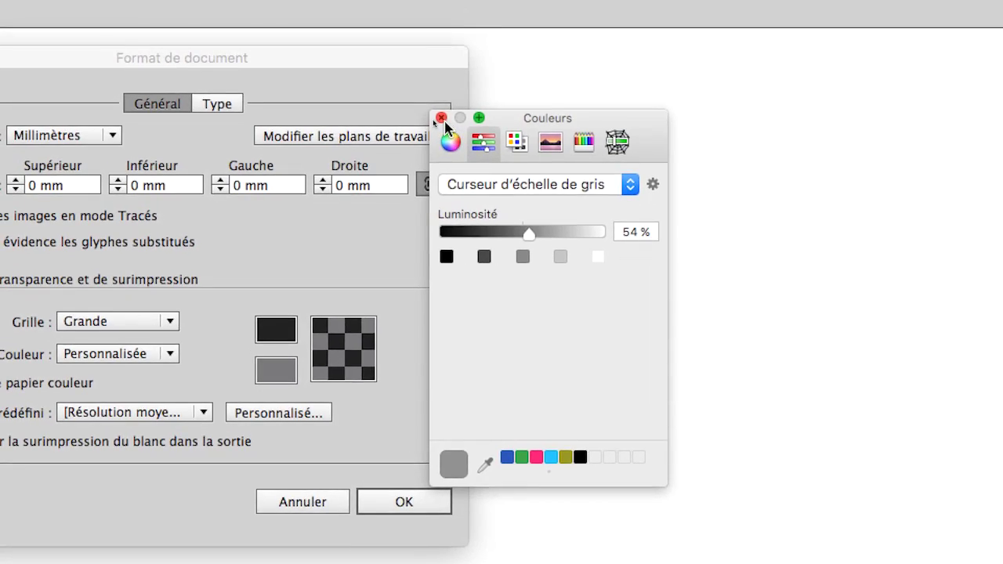
pyautogui.click(391, 49)
# Step: Set the second colour of the transparency checkerboard to about 39 % greyscale brightness, keeping the picker clear of the dialog
pyautogui.click(389, 211)
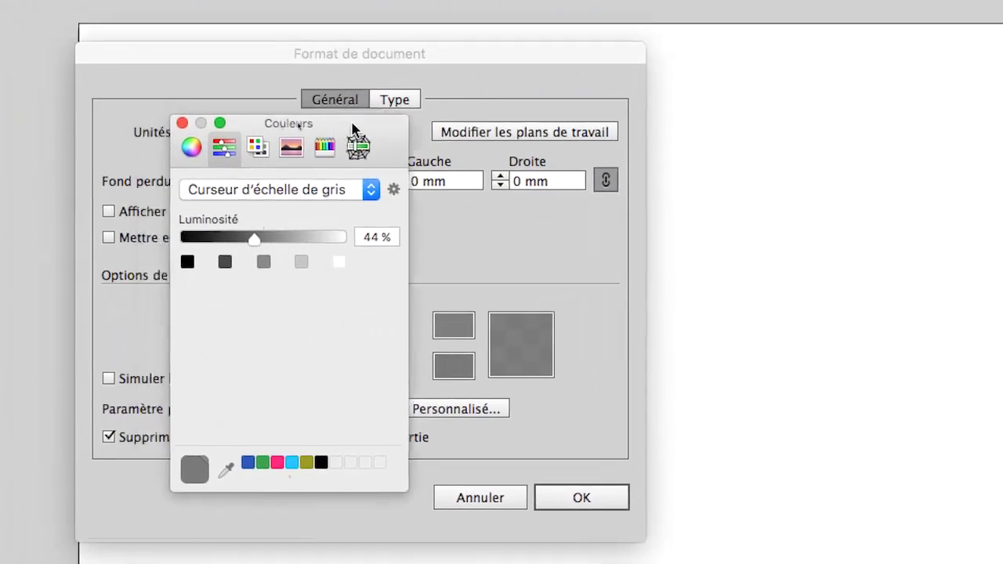
pyautogui.moveTo(353, 130); pyautogui.dragTo(875, 174)
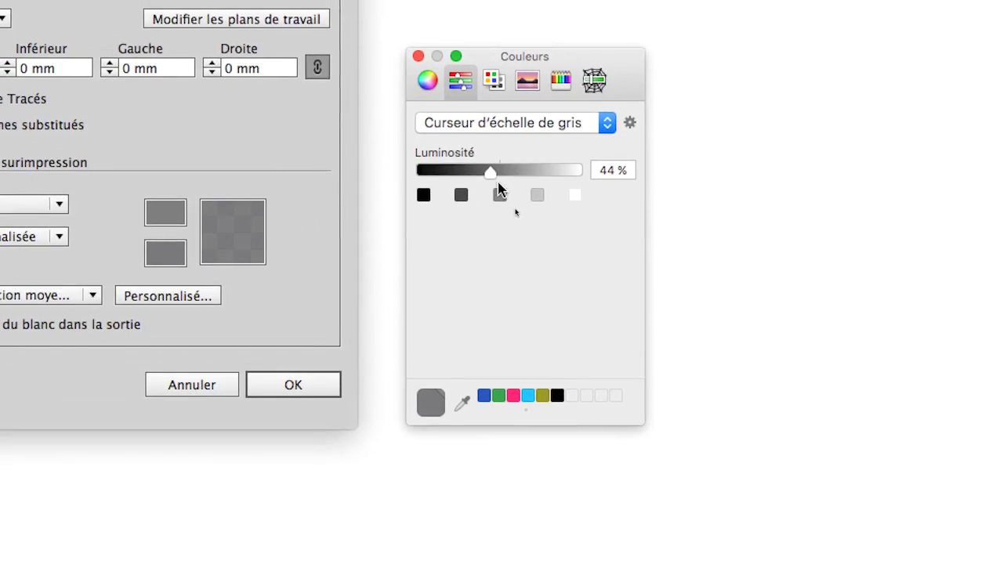
pyautogui.moveTo(496, 180); pyautogui.dragTo(487, 180)
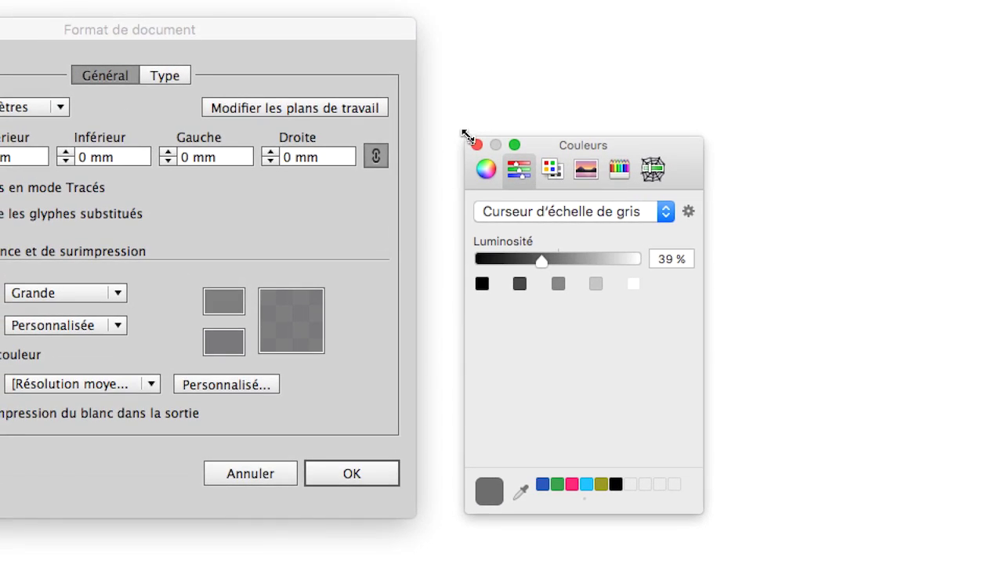
pyautogui.click(477, 144)
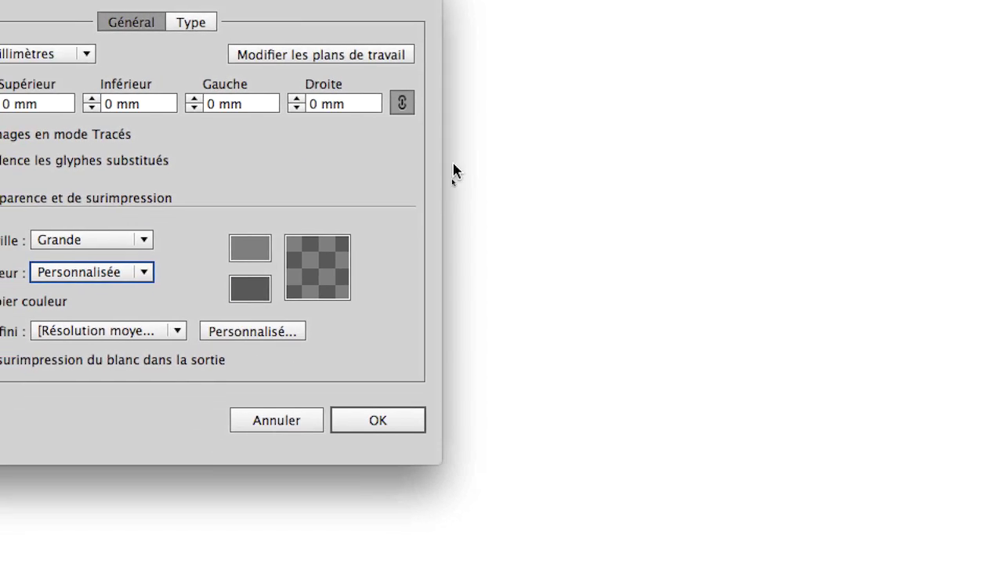
# Step: Readjust the second colour of the transparency checkerboard to about 36 % greyscale brightness and close the picker
pyautogui.click(386, 212)
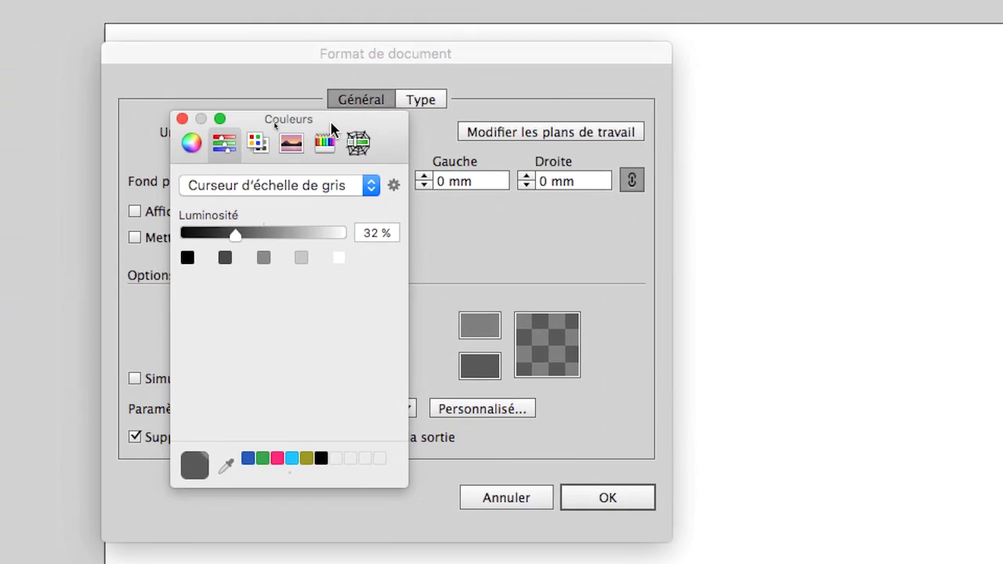
pyautogui.moveTo(212, 33); pyautogui.dragTo(740, 52)
pyautogui.moveTo(435, 241); pyautogui.dragTo(441, 241)
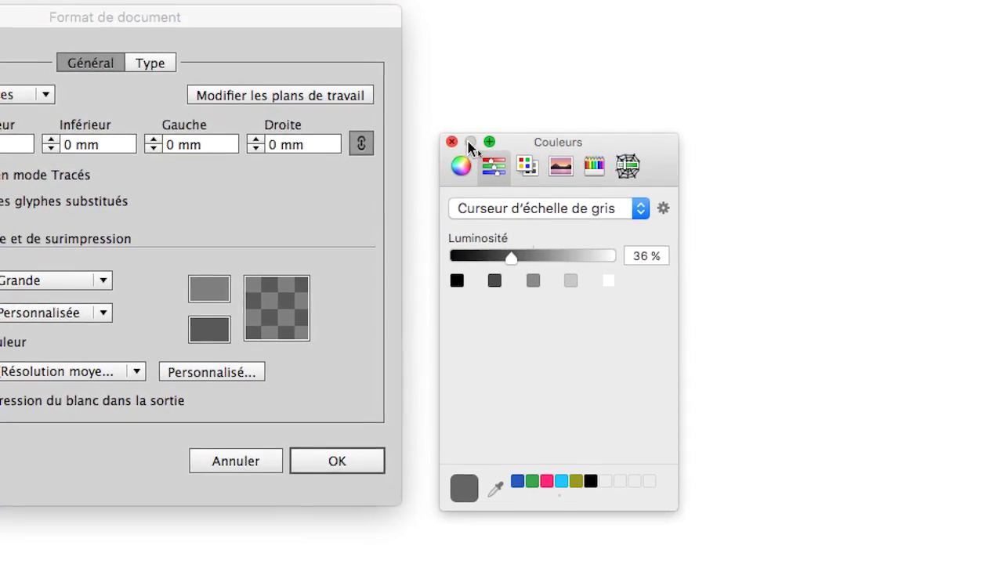
pyautogui.click(452, 142)
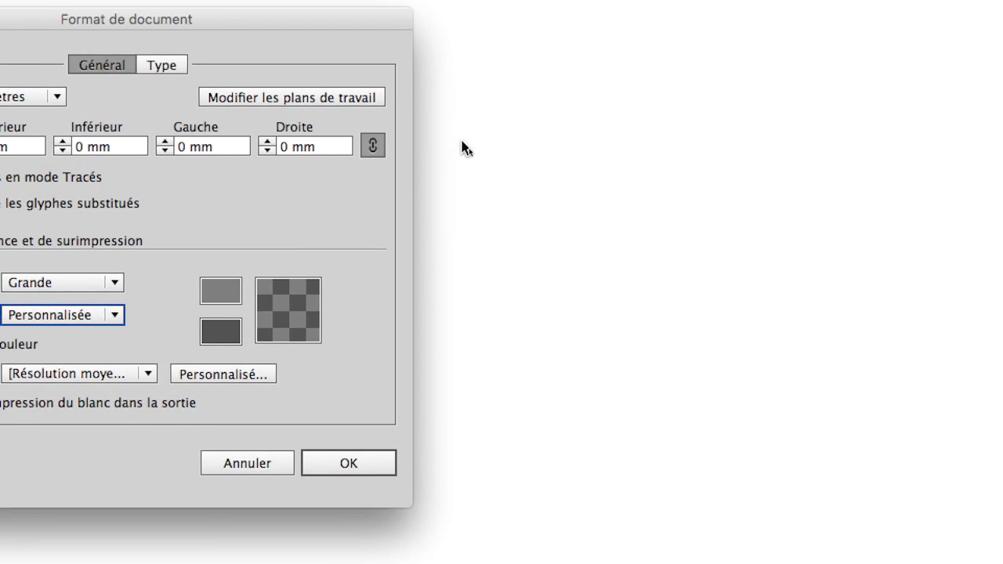
pyautogui.click(209, 329)
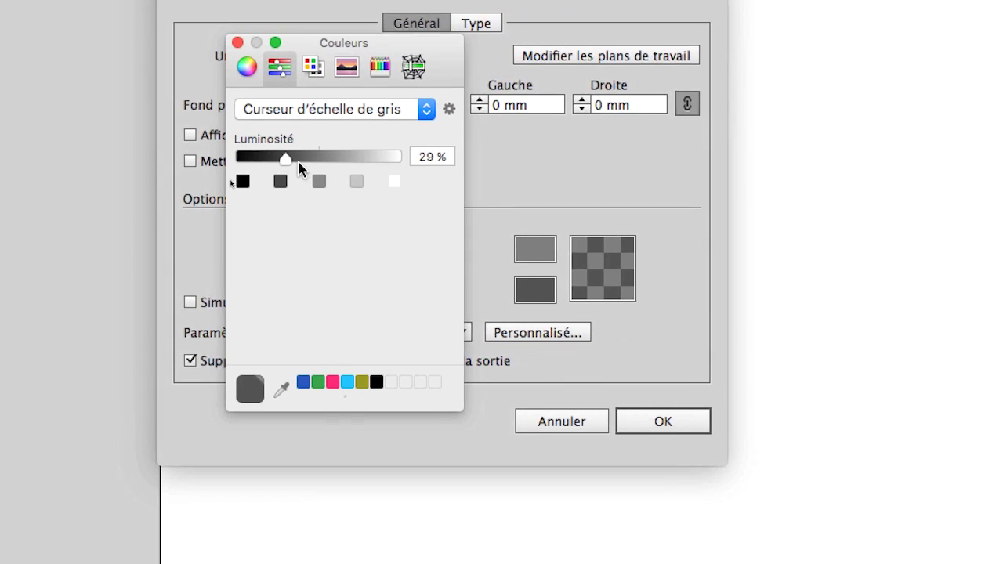
pyautogui.moveTo(134, 76); pyautogui.dragTo(145, 76)
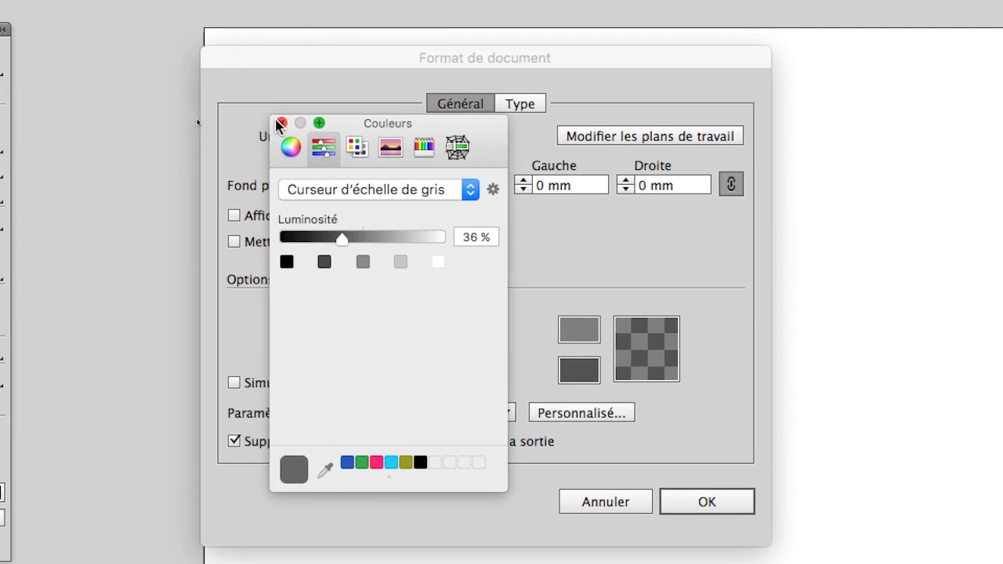
pyautogui.click(239, 45)
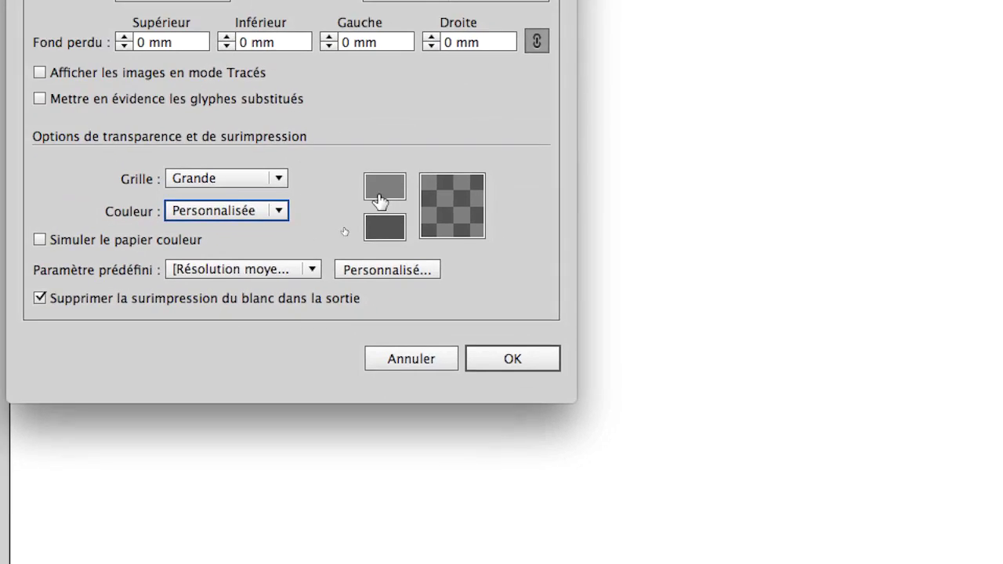
# Step: Darken the first colour of the transparency checkerboard to about 42 % greyscale brightness and apply the document setup
pyautogui.click(577, 333)
pyautogui.moveTo(294, 142); pyautogui.dragTo(288, 141)
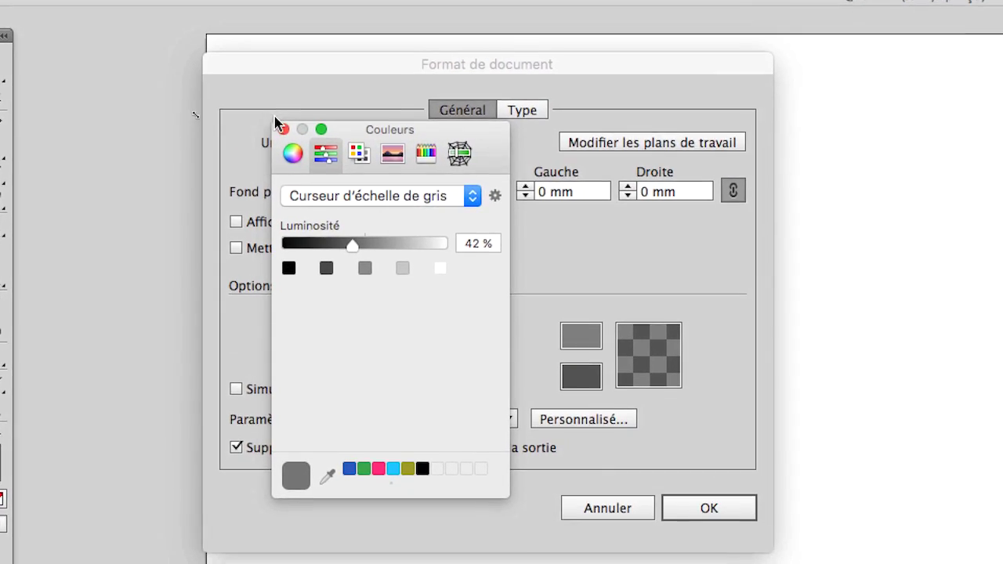
pyautogui.click(298, 165)
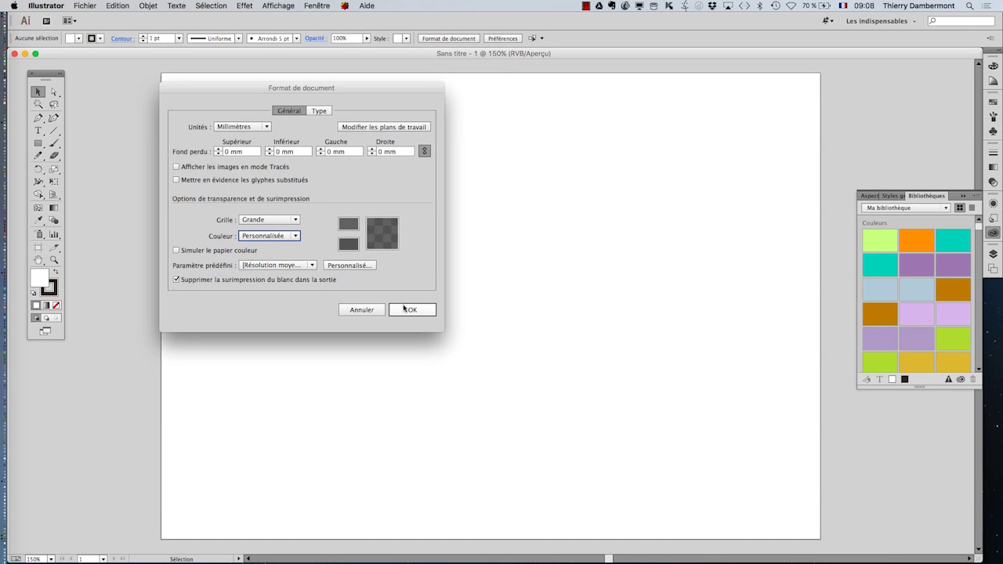
pyautogui.click(513, 497)
# Step: Show the transparency checkerboard in the document to check its grey tones, and hide it again
pyautogui.click(288, 7)
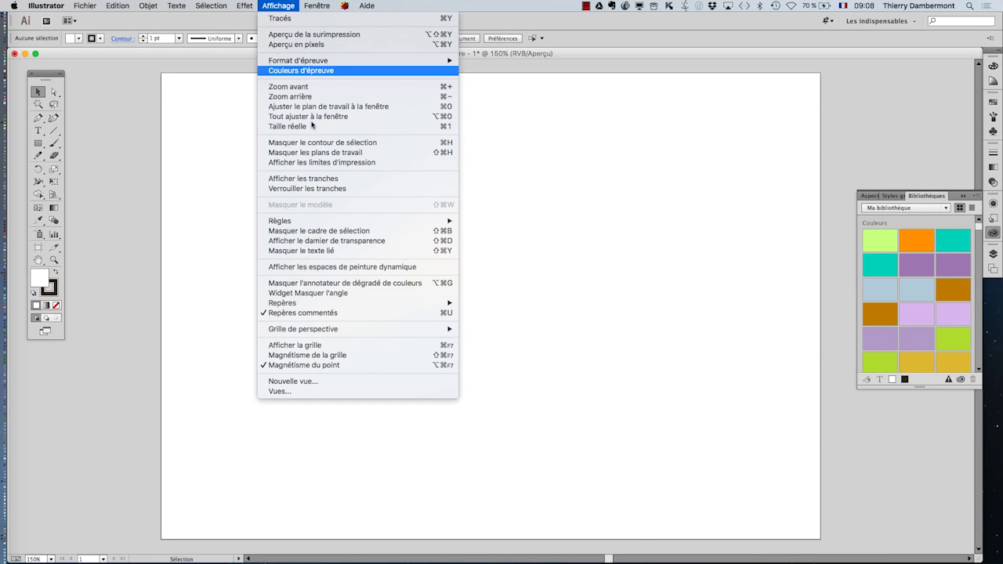
pyautogui.click(339, 241)
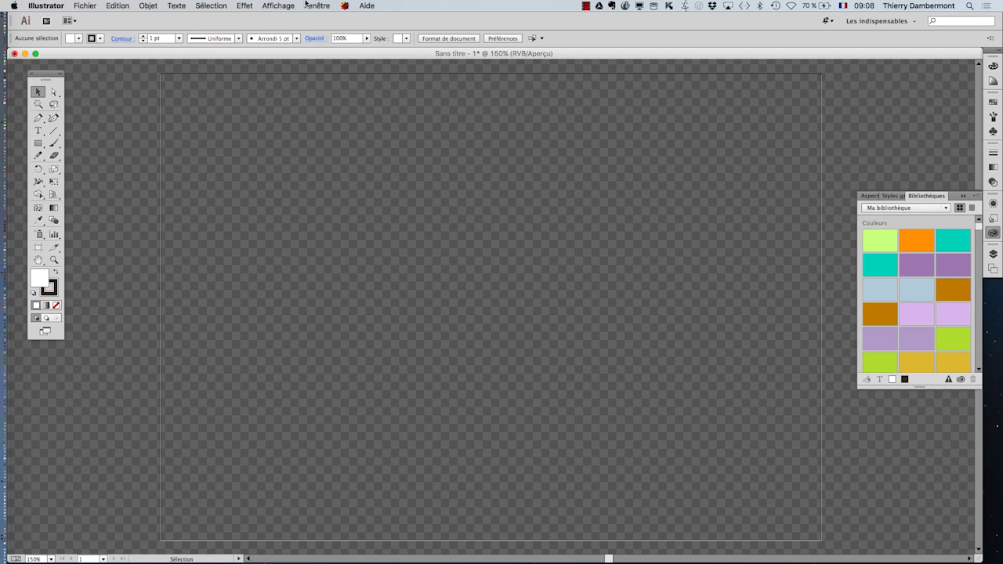
pyautogui.click(291, 5)
pyautogui.click(328, 241)
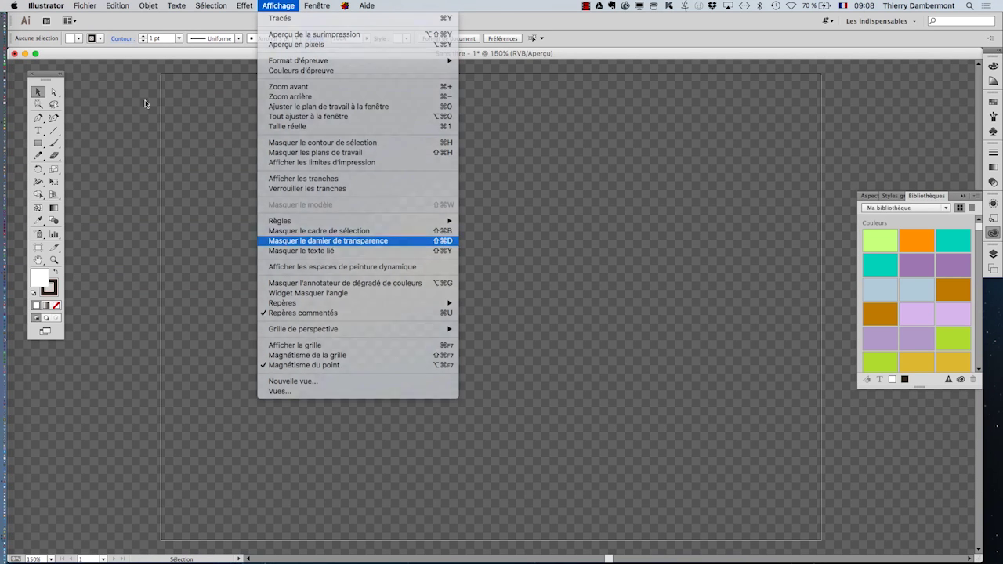
# Step: Reopen the document setup and set the first colour of the transparency checkerboard to about 35 % greyscale brightness
pyautogui.click(93, 5)
pyautogui.press('Escape')
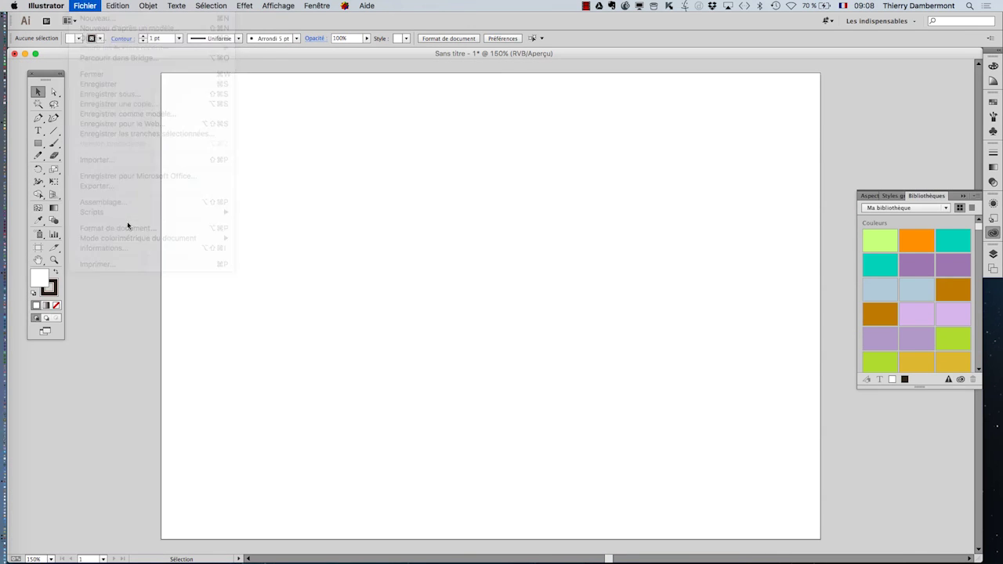
pyautogui.click(87, 7)
pyautogui.click(103, 228)
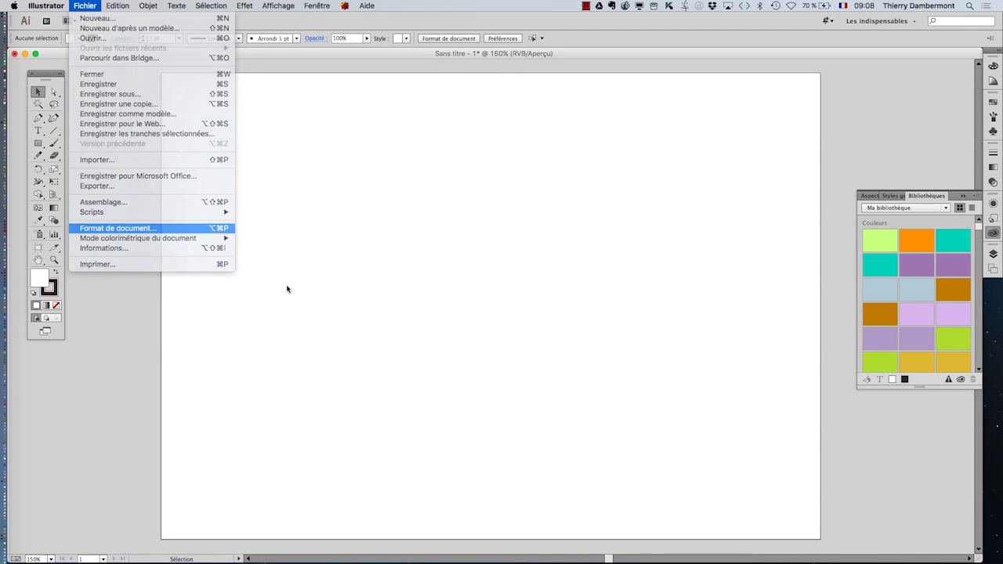
pyautogui.click(352, 227)
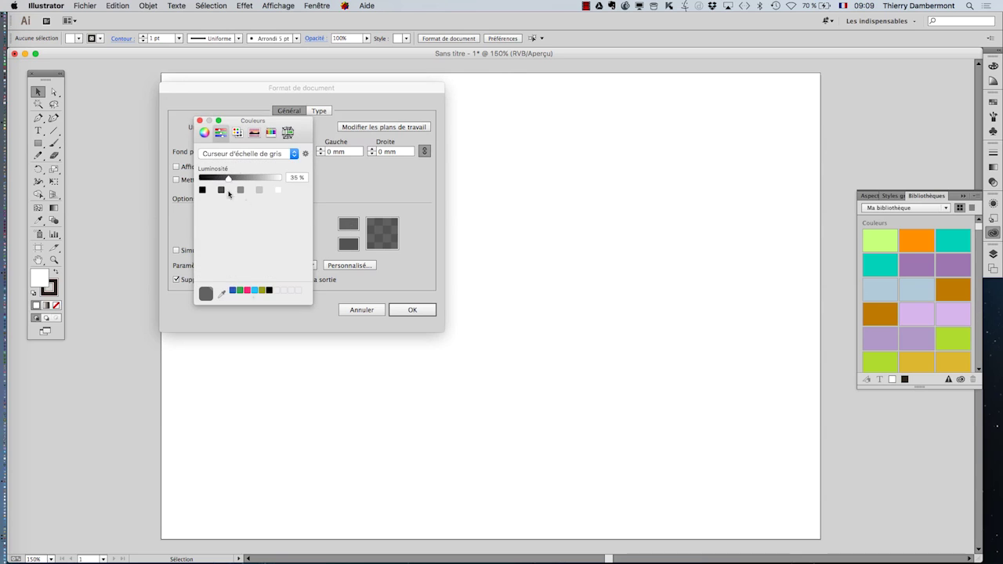
pyautogui.moveTo(225, 179); pyautogui.dragTo(228, 179)
pyautogui.click(200, 121)
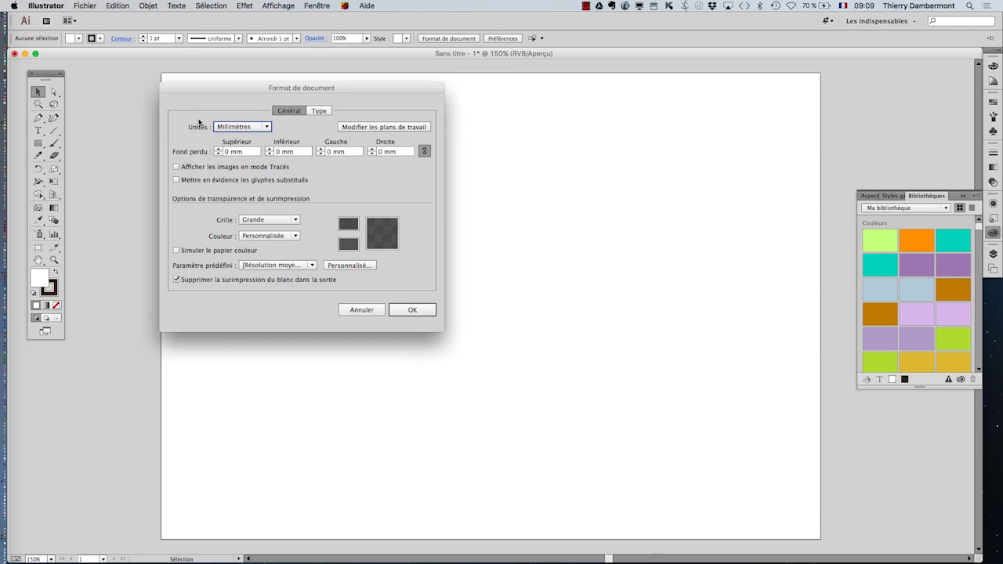
# Step: Darken the second colour of the transparency checkerboard to about 26 % greyscale brightness and apply the document setup
pyautogui.click(345, 244)
pyautogui.moveTo(224, 179); pyautogui.dragTo(228, 179)
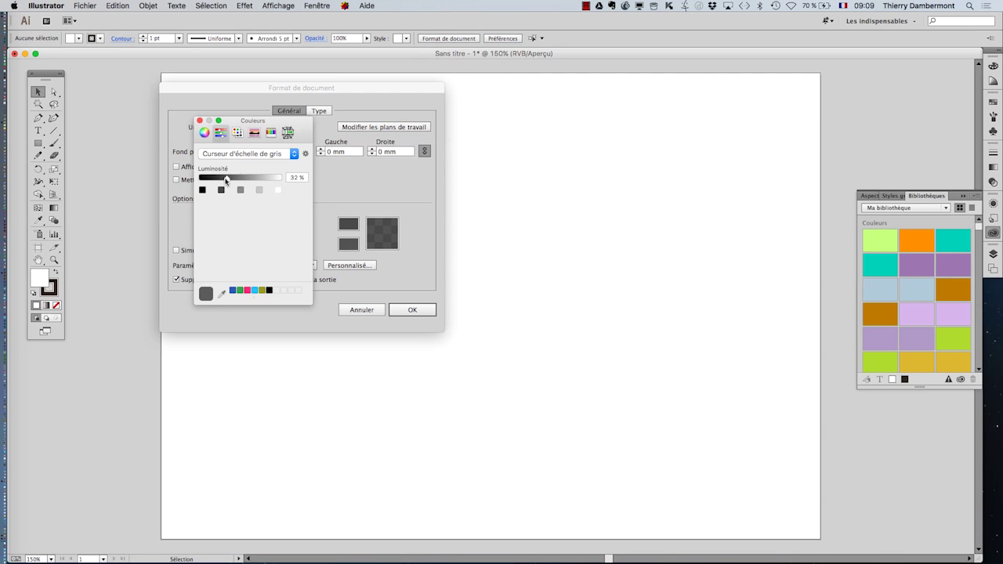
pyautogui.click(200, 120)
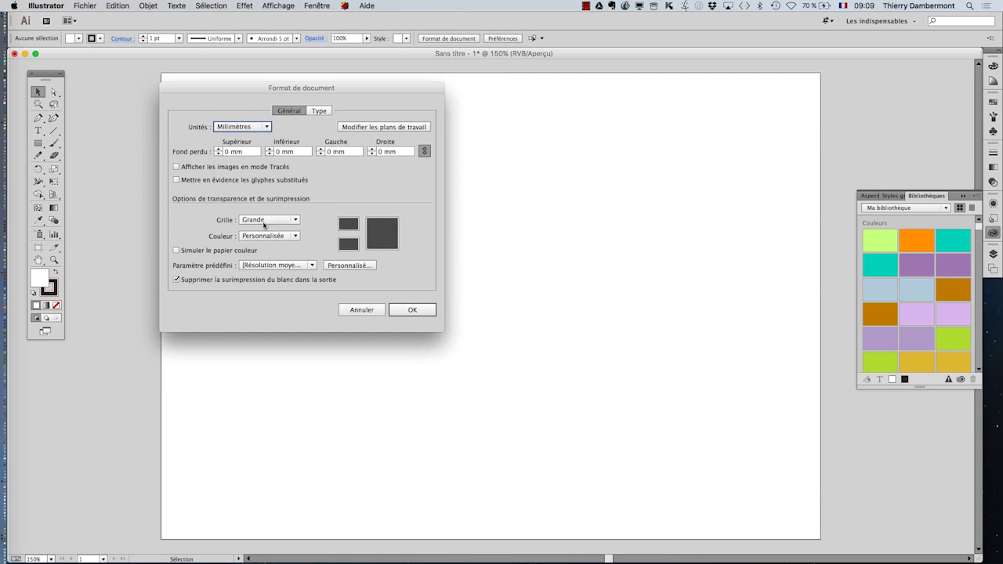
pyautogui.click(349, 244)
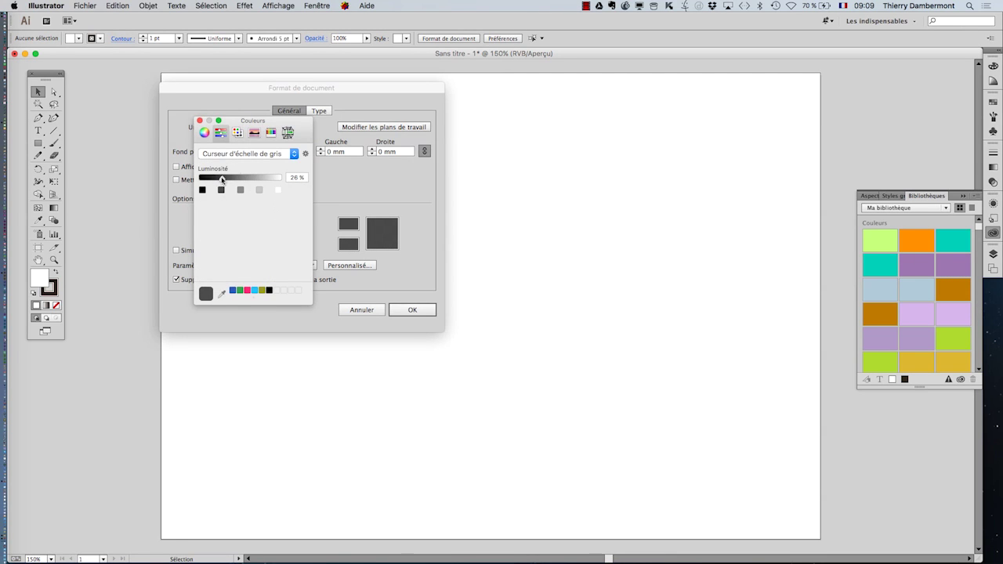
pyautogui.click(200, 120)
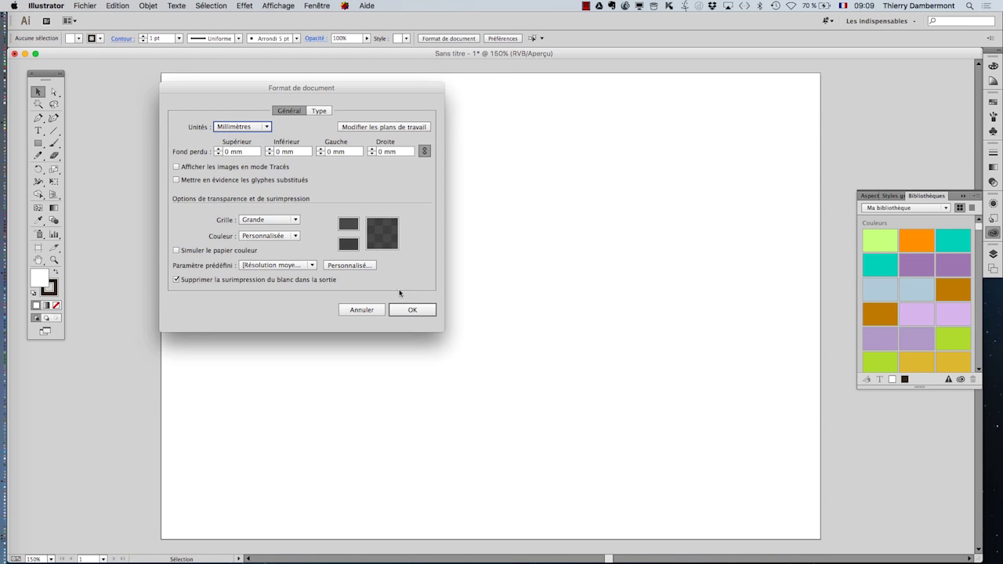
pyautogui.click(407, 309)
# Step: Display the darker transparency checkerboard over the artboard to examine it, and turn it off again
pyautogui.click(278, 5)
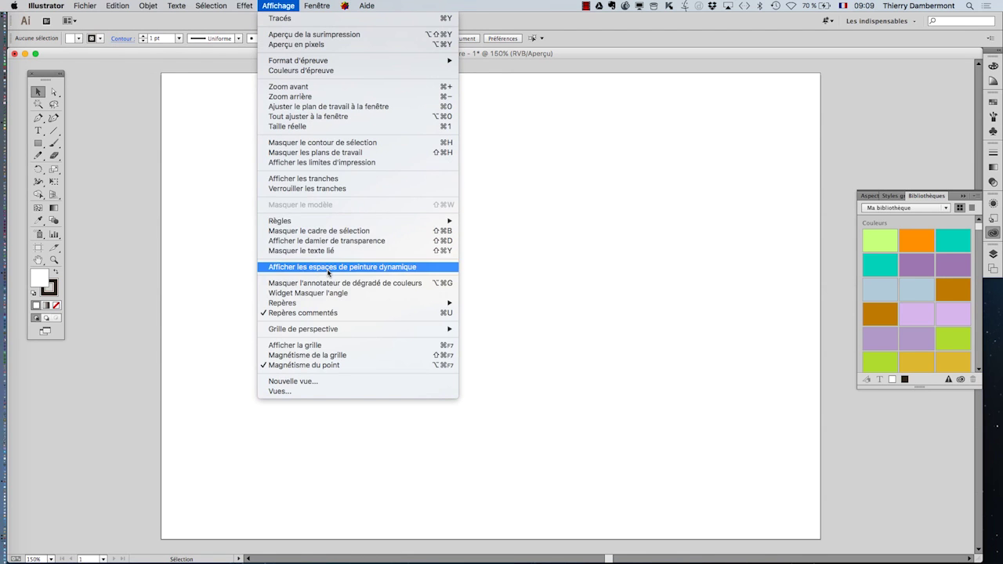
pyautogui.click(325, 243)
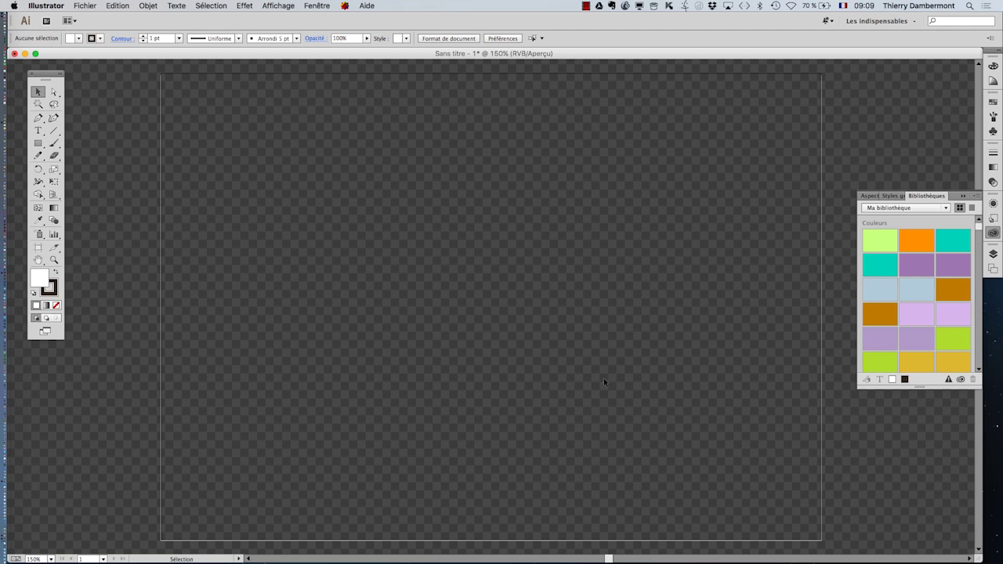
pyautogui.click(278, 6)
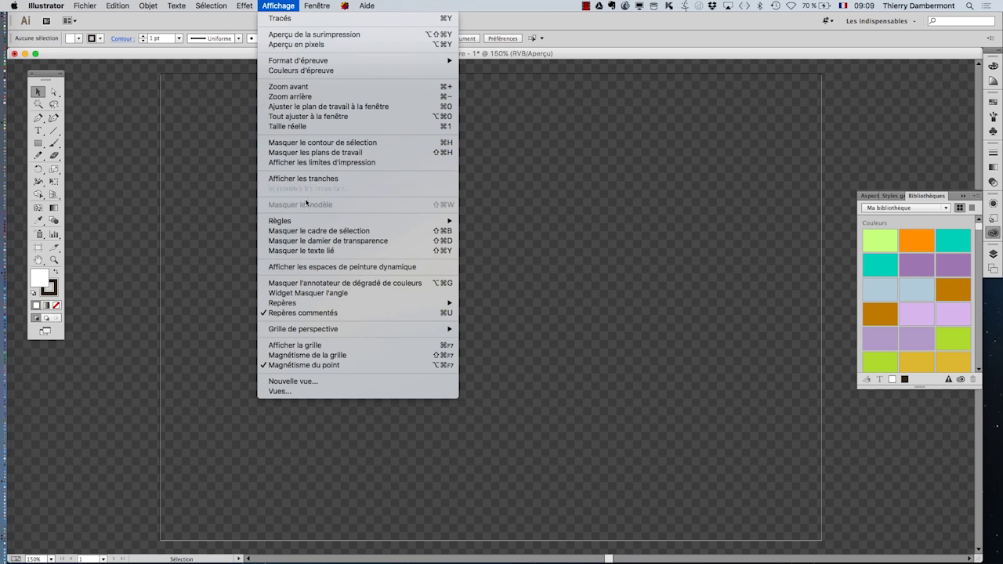
pyautogui.click(311, 241)
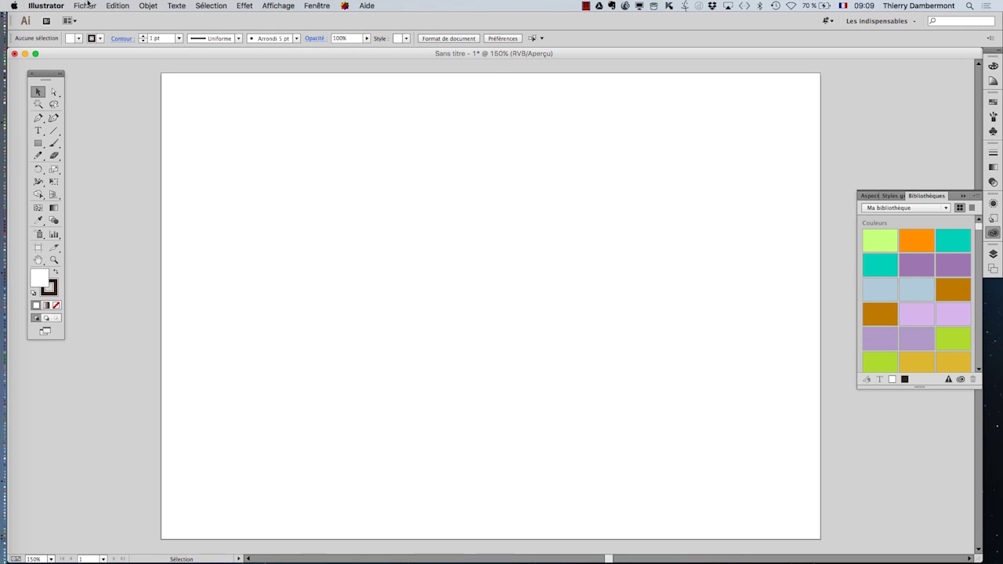
# Step: Start saving the untitled document and choose the Bureau as its location
pyautogui.click(87, 5)
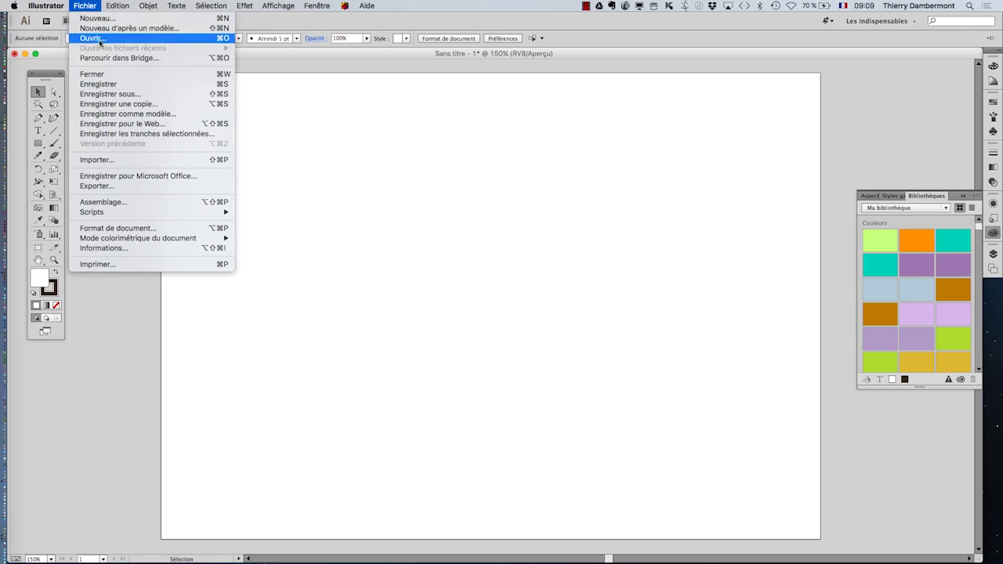
pyautogui.click(120, 99)
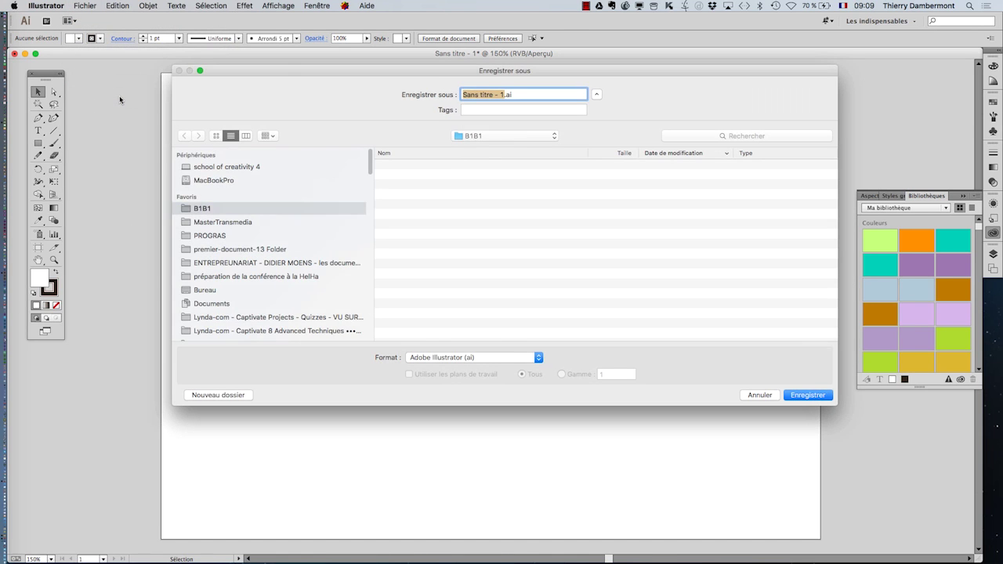
pyautogui.click(206, 289)
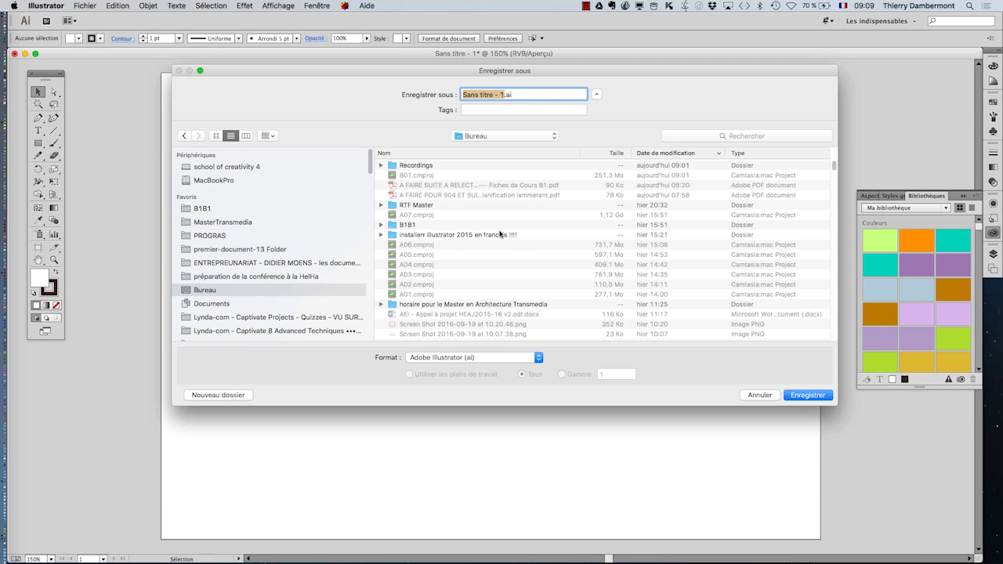
pyautogui.click(242, 392)
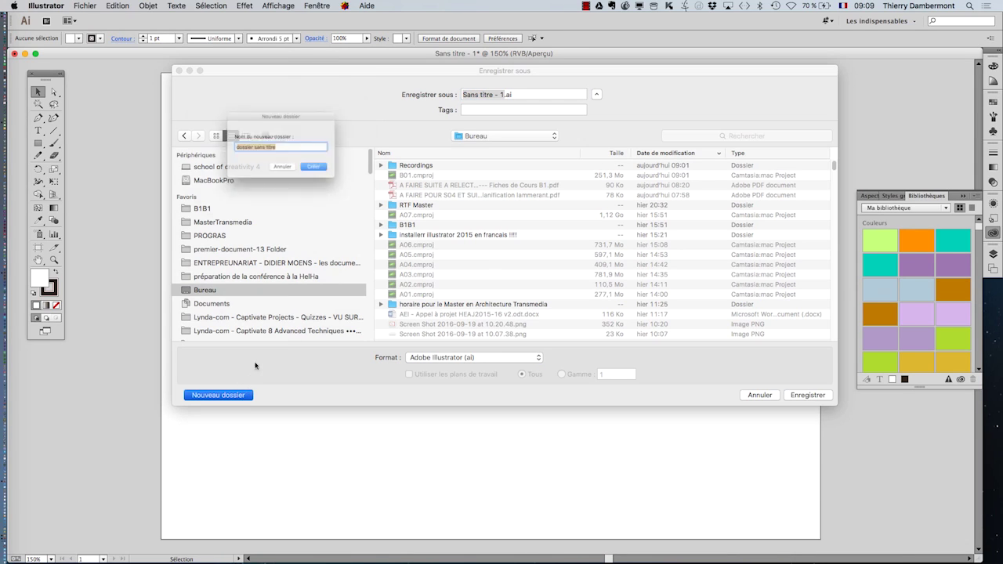
pyautogui.write('B1')
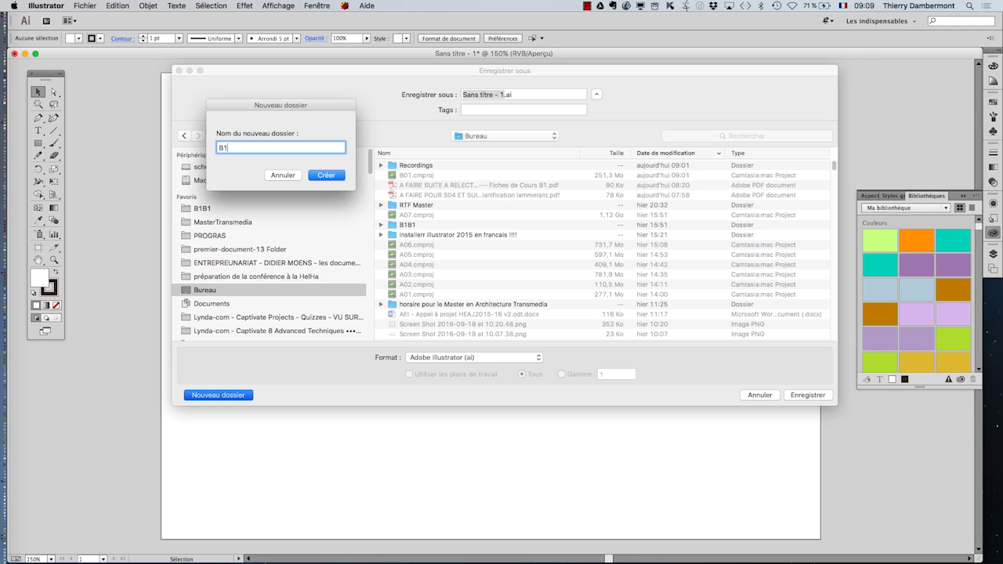
pyautogui.write('A1')
pyautogui.click(289, 178)
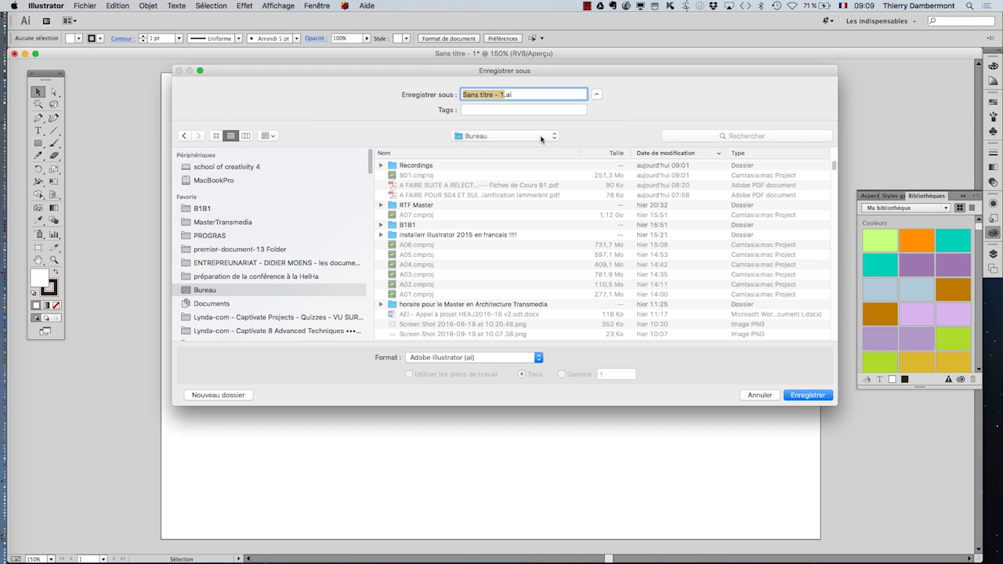
pyautogui.click(597, 96)
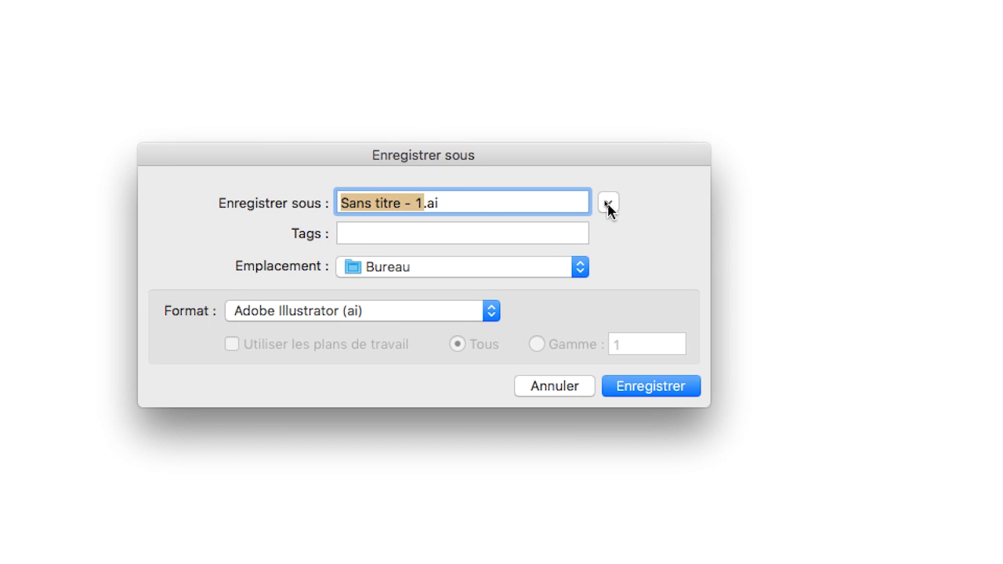
pyautogui.click(608, 204)
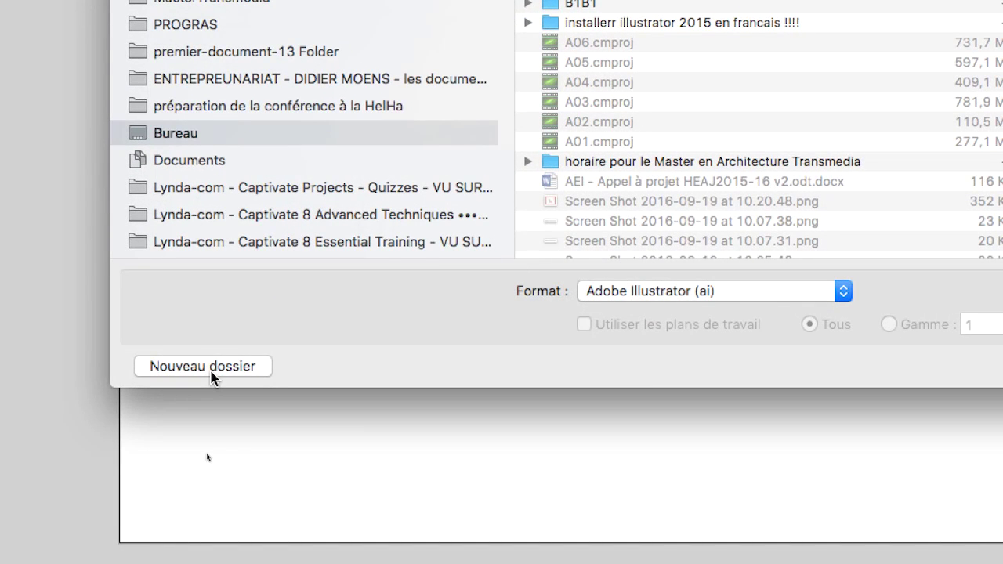
# Step: Create a new folder named B1A1 on the Bureau to hold the document
pyautogui.click(211, 373)
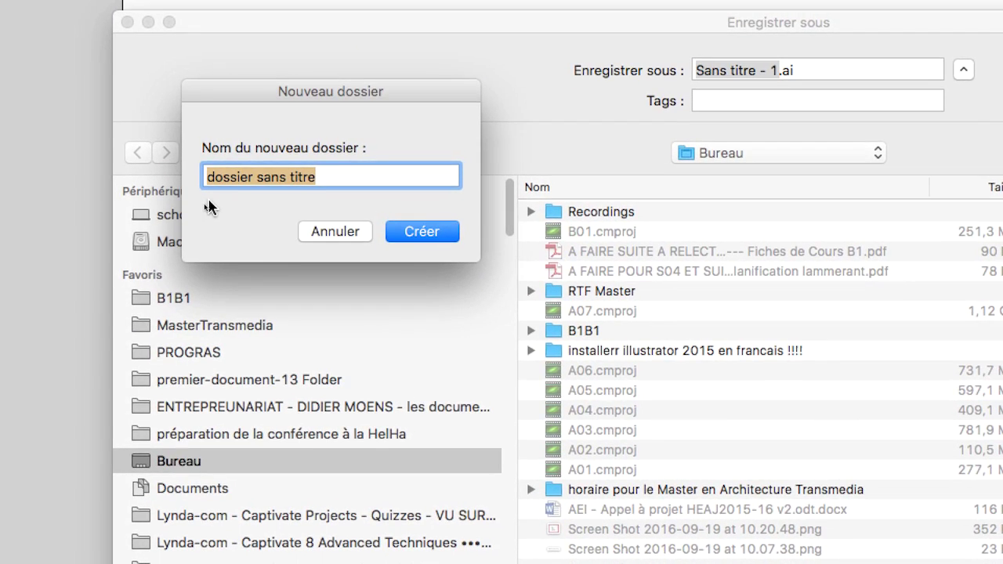
pyautogui.write('B1A1')
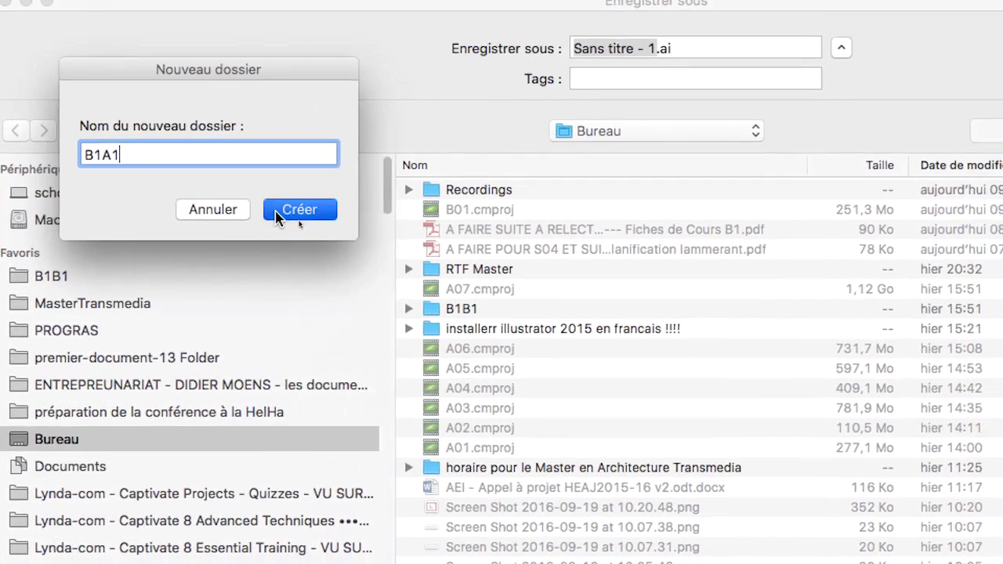
pyautogui.click(309, 221)
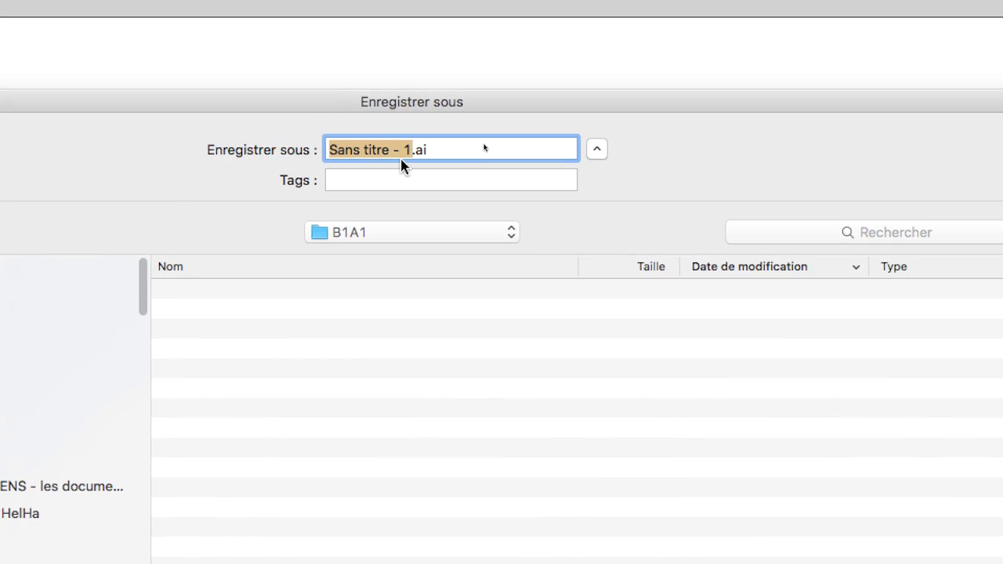
# Step: Name the file premier-document-01, keep the Adobe Illustrator (ai) format and save it in the B1A1 folder
pyautogui.write('premier-')
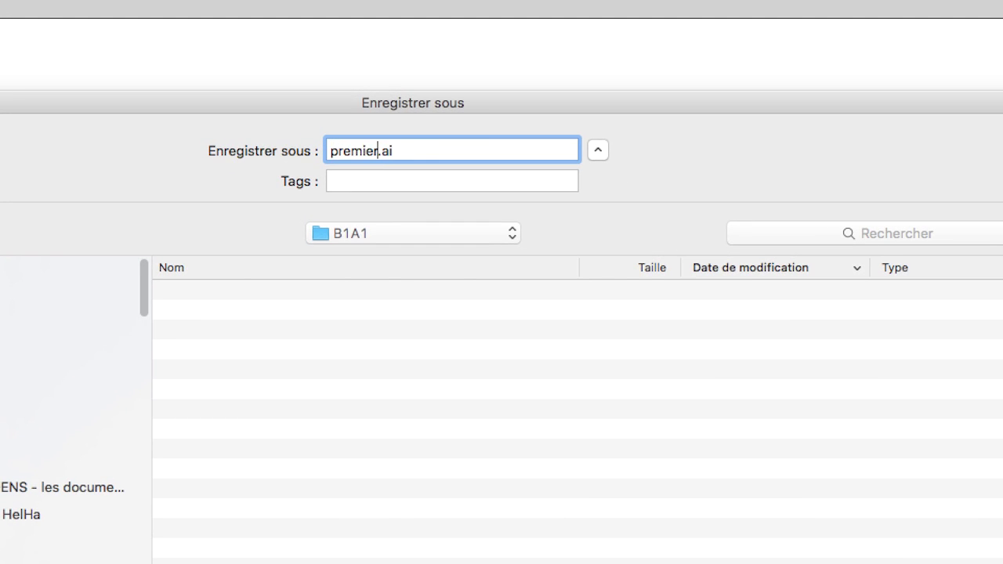
pyautogui.write('document')
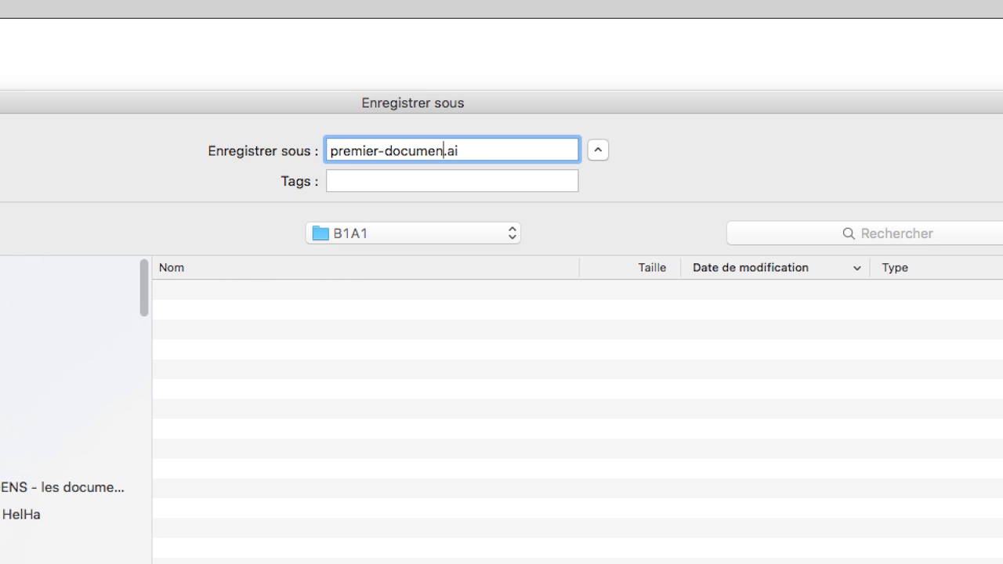
pyautogui.write('-01')
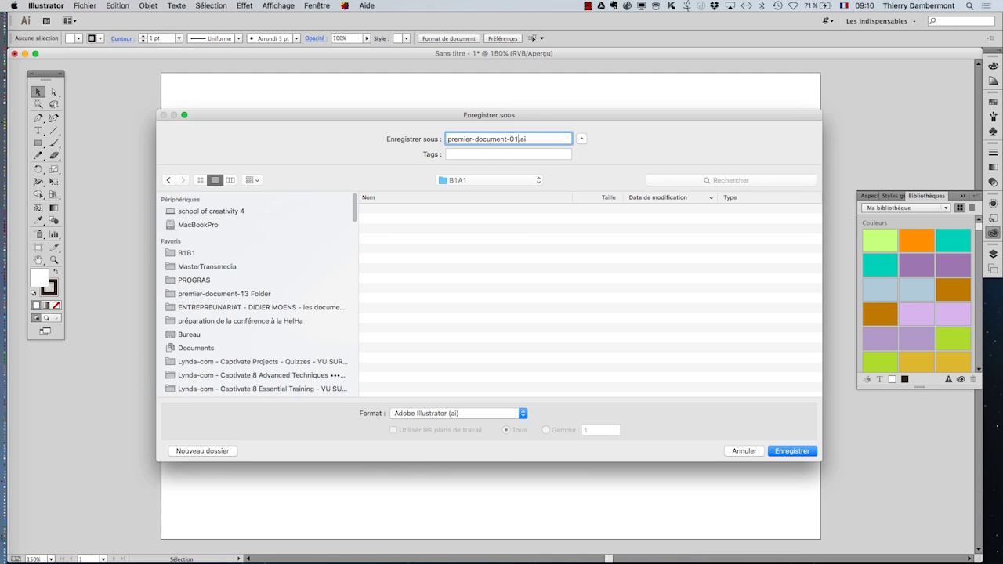
pyautogui.click(473, 415)
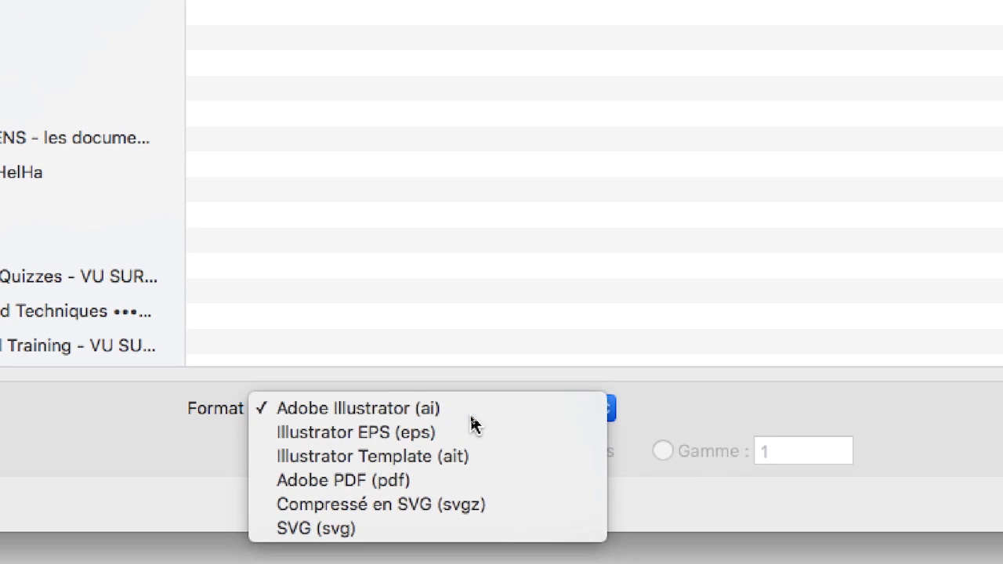
pyautogui.click(472, 406)
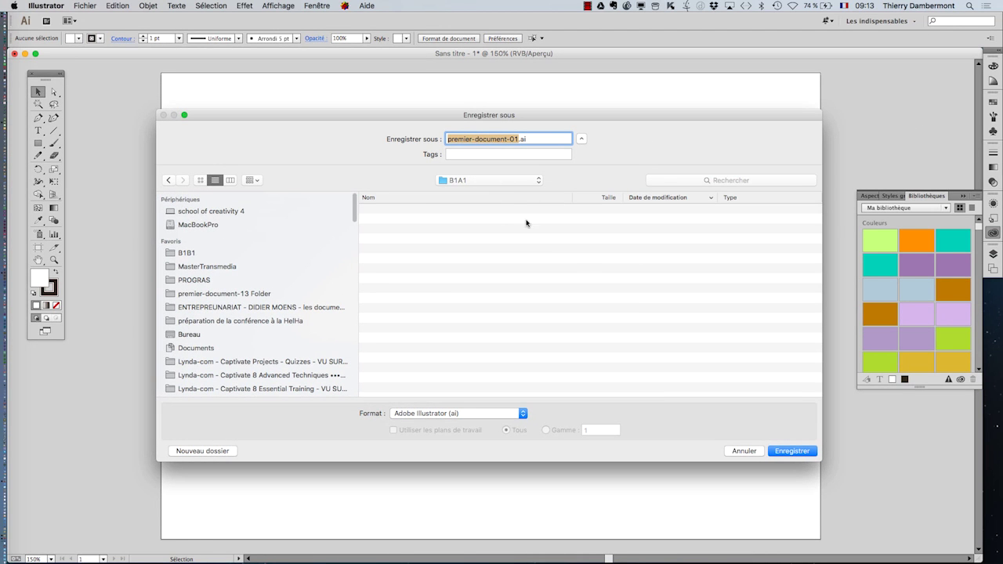
pyautogui.click(779, 450)
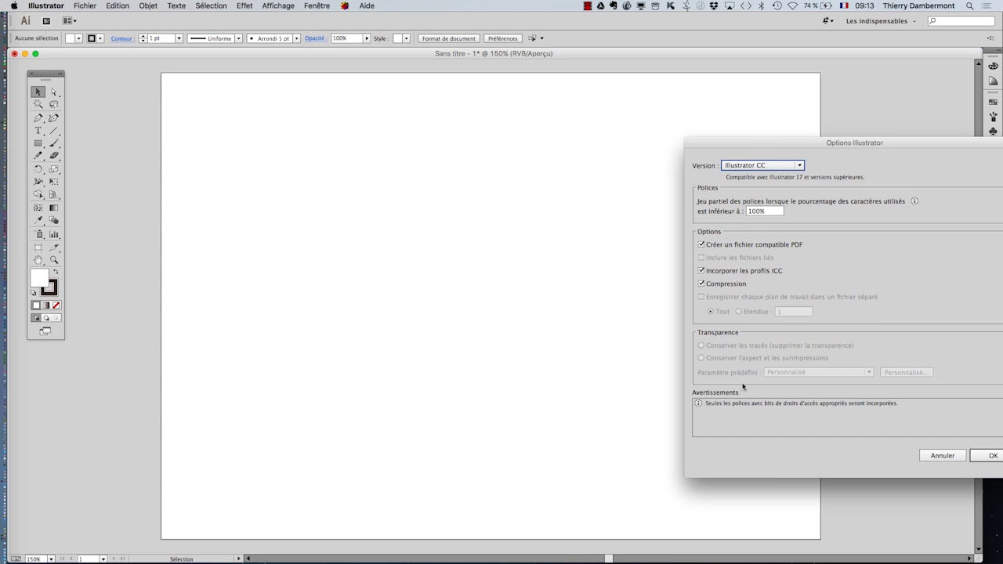
# Step: Review the available file versions, keep Illustrator CC as the version and confirm the Illustrator save options
pyautogui.moveTo(752, 147); pyautogui.dragTo(387, 115)
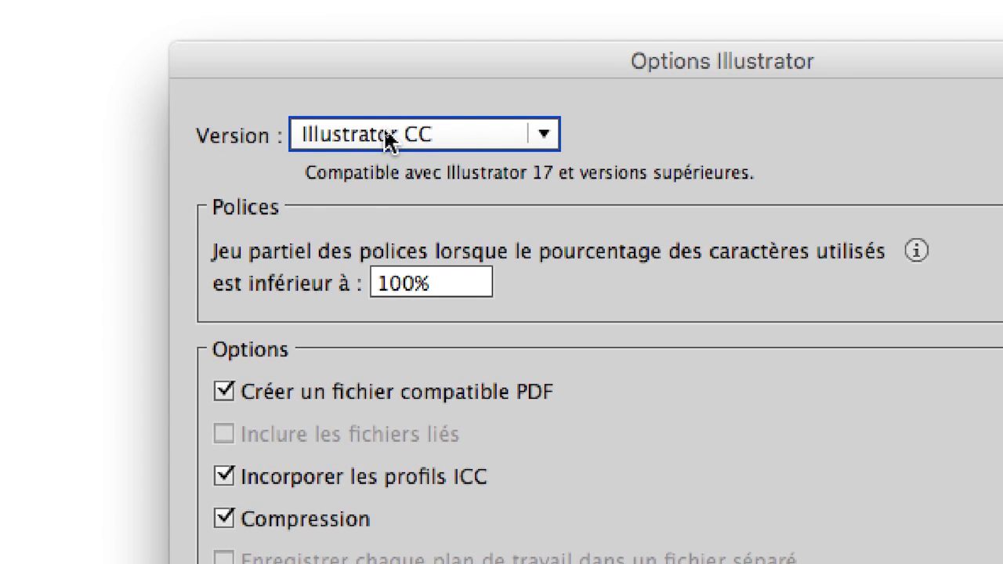
pyautogui.click(385, 133)
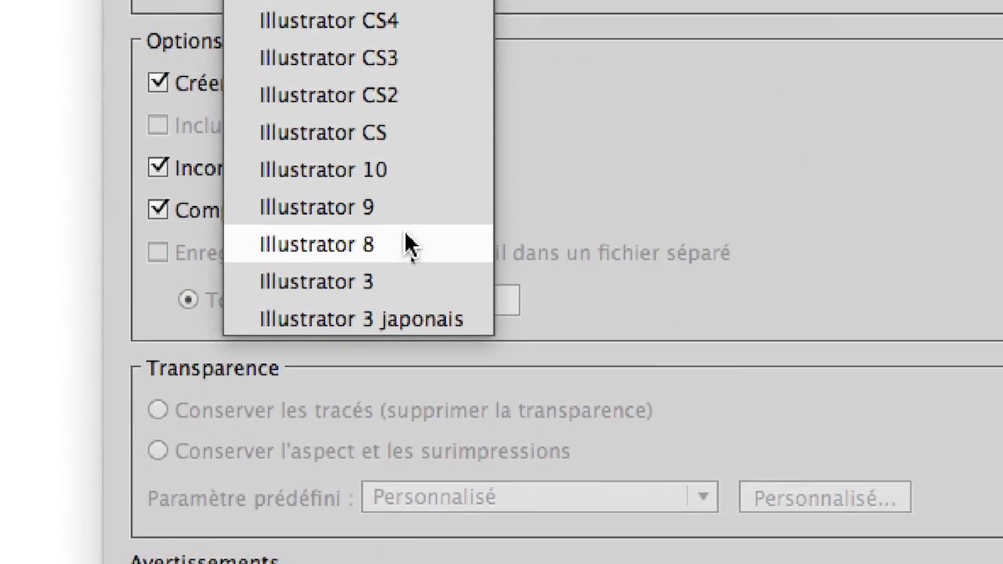
pyautogui.click(397, 135)
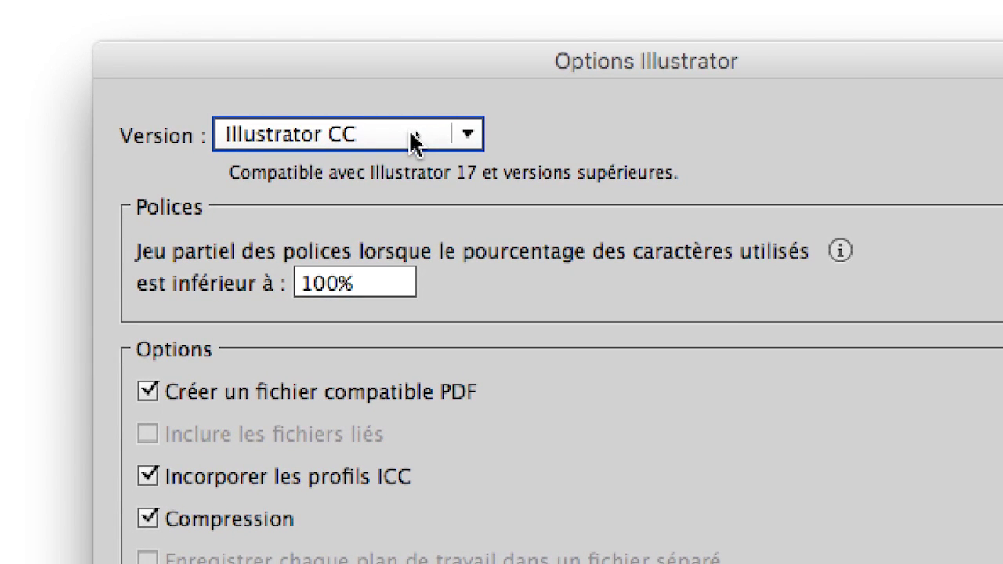
pyautogui.click(412, 141)
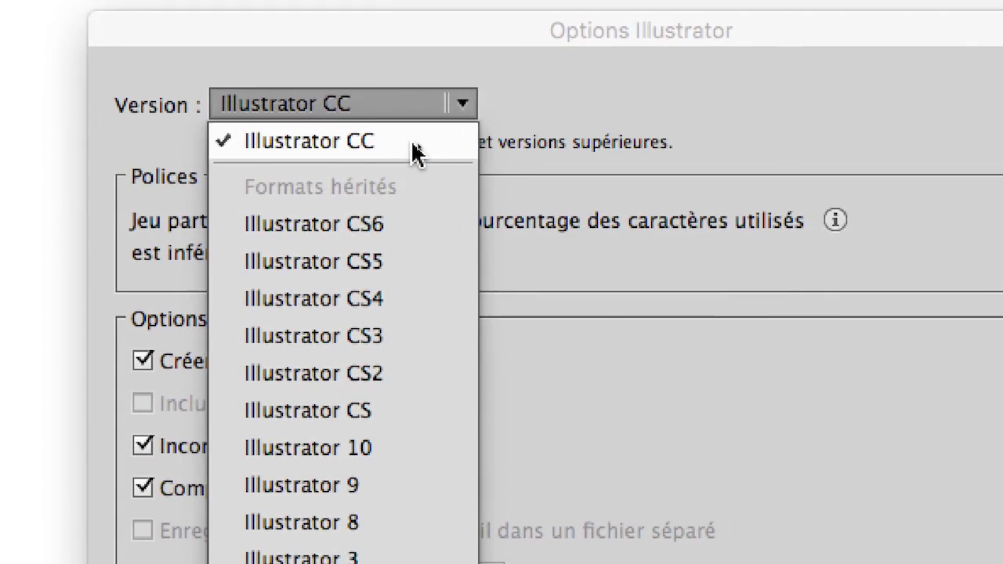
pyautogui.click(417, 186)
pyautogui.click(387, 99)
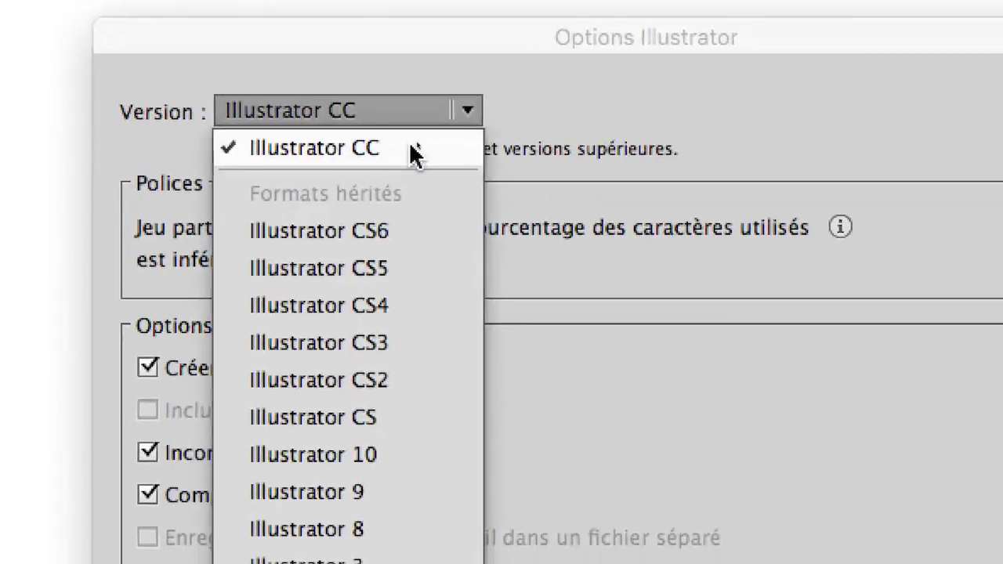
pyautogui.click(389, 116)
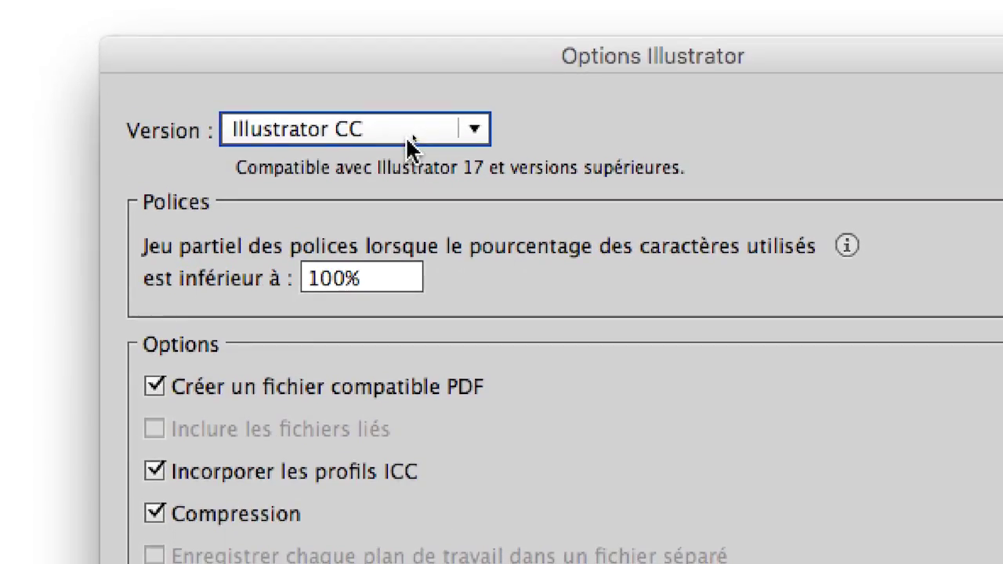
pyautogui.click(390, 117)
pyautogui.click(409, 141)
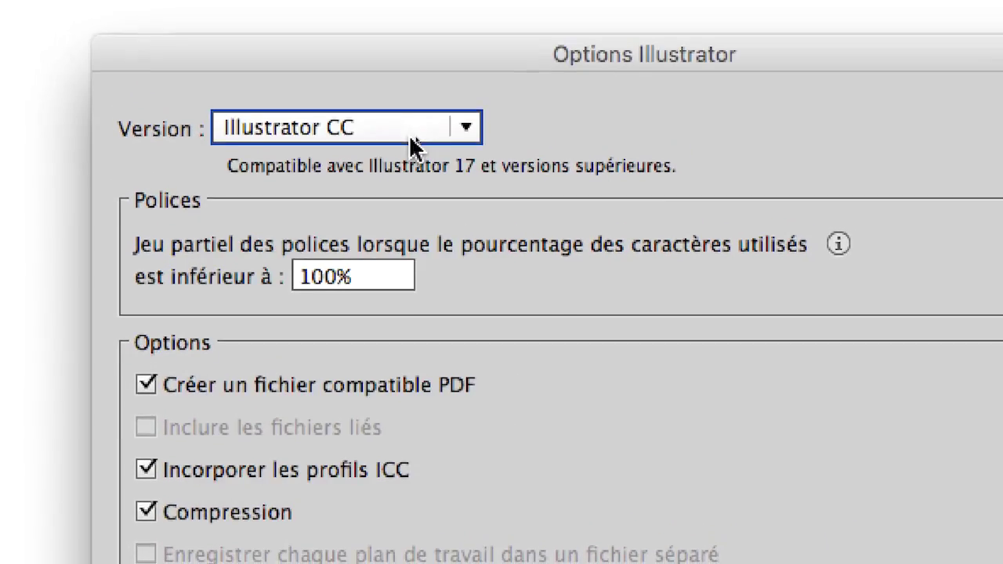
pyautogui.click(410, 135)
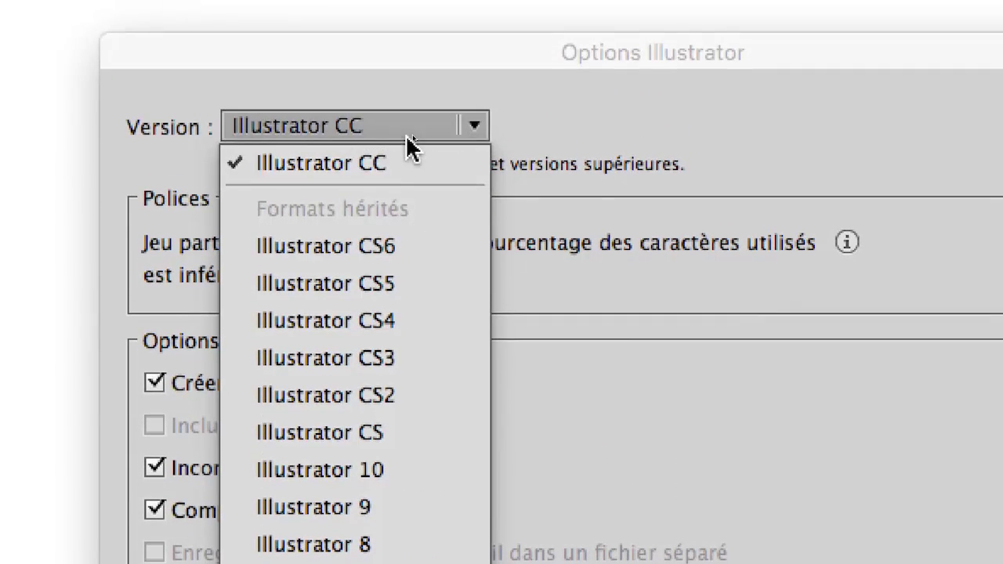
pyautogui.click(406, 136)
pyautogui.click(409, 140)
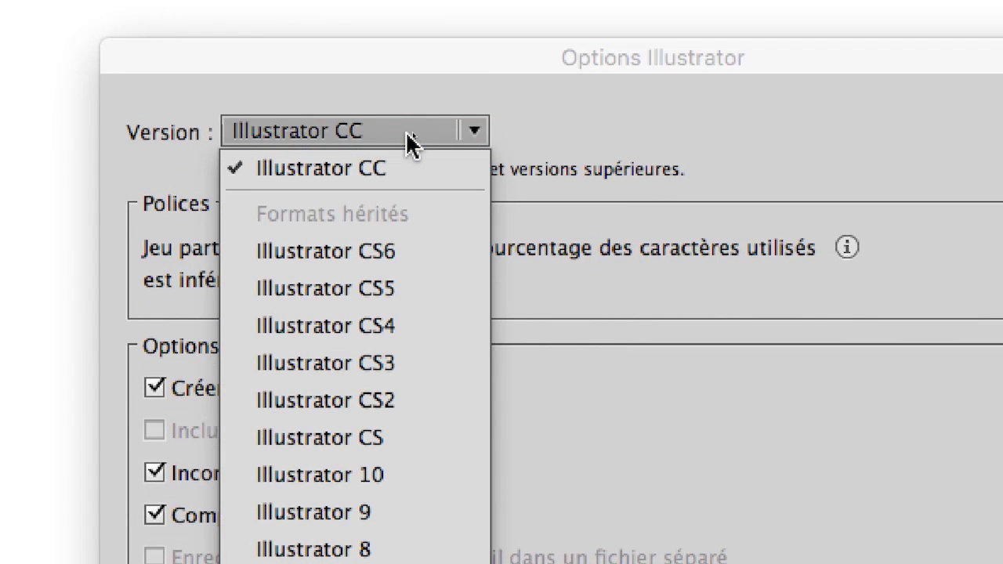
pyautogui.click(469, 135)
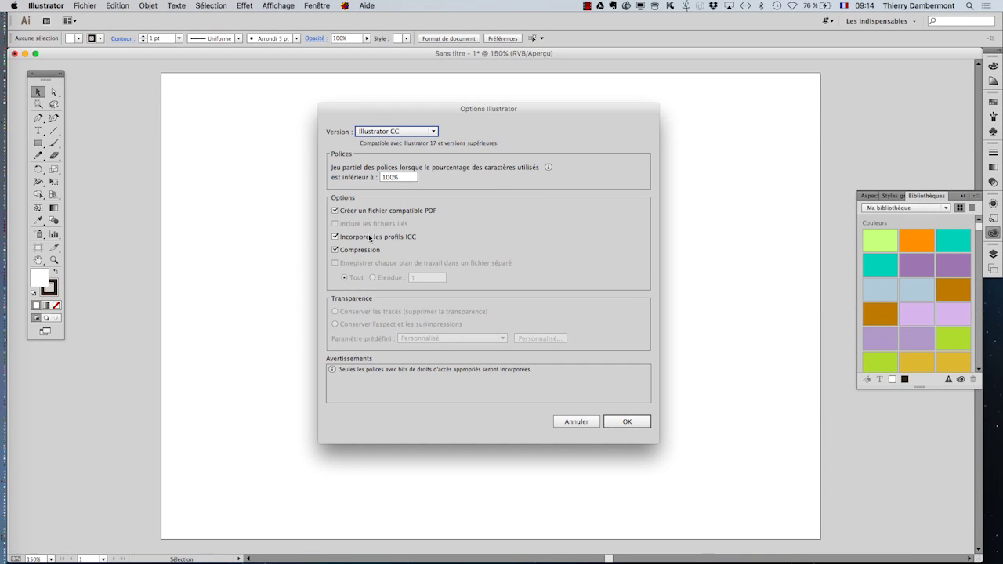
pyautogui.click(626, 422)
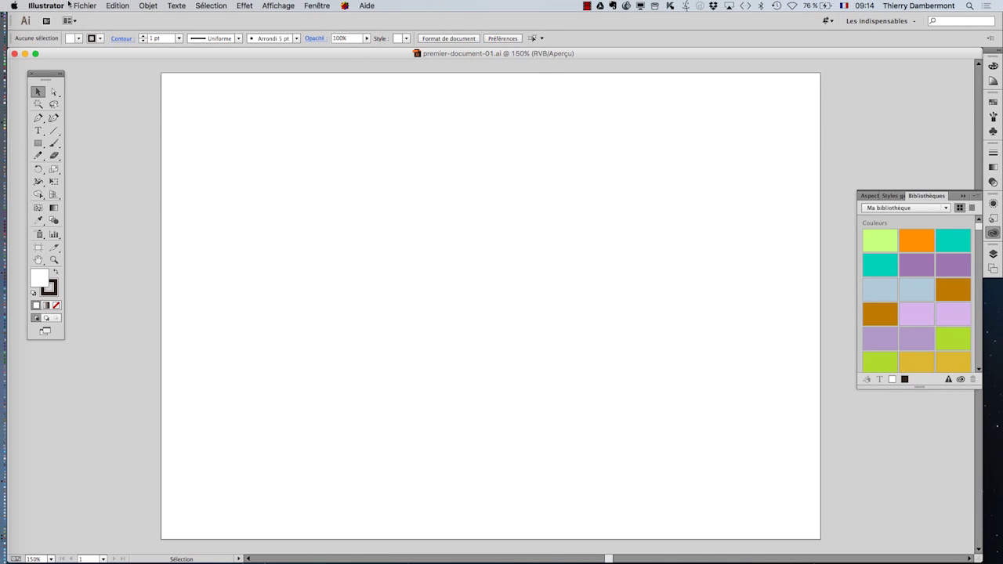
# Step: Check the colour mode choices for the saved document, CMJN and RVB, without changing the mode
pyautogui.click(95, 5)
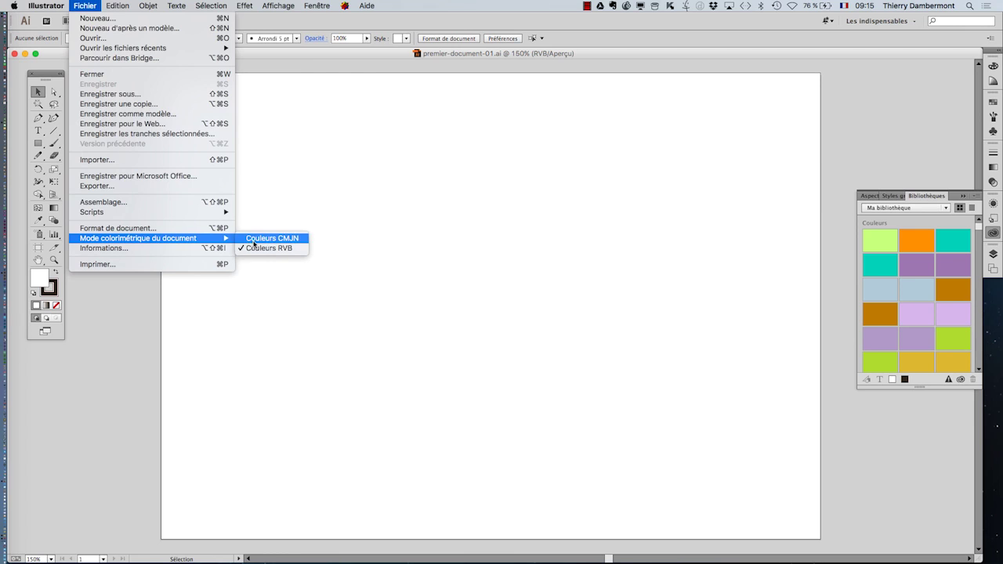
pyautogui.moveTo(287, 7)
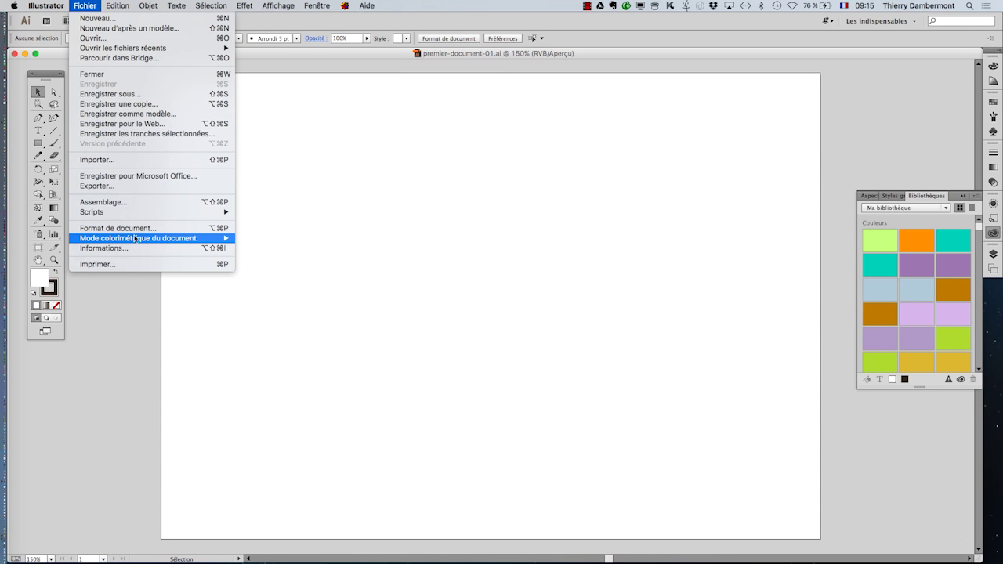
pyautogui.moveTo(137, 241)
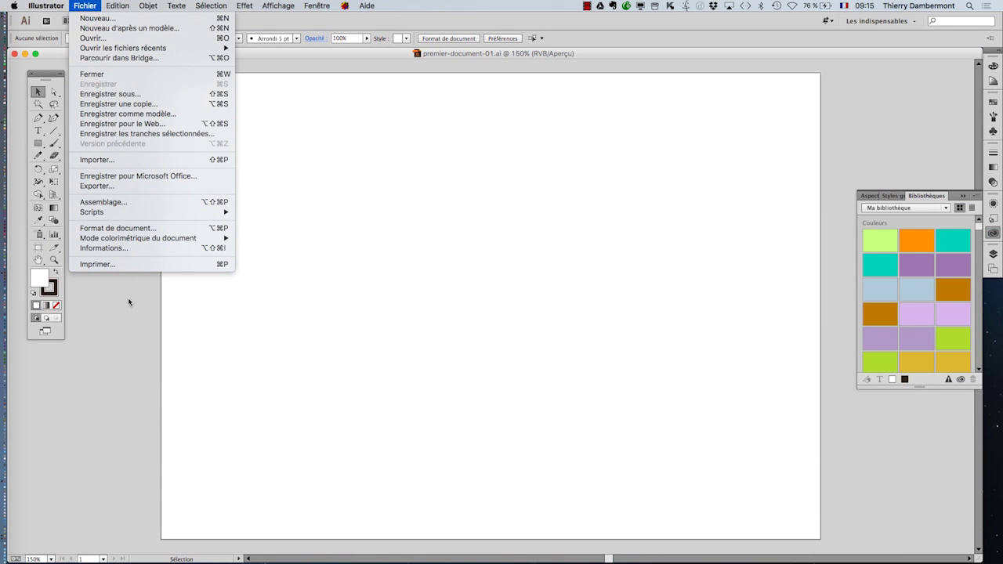
pyautogui.click(173, 400)
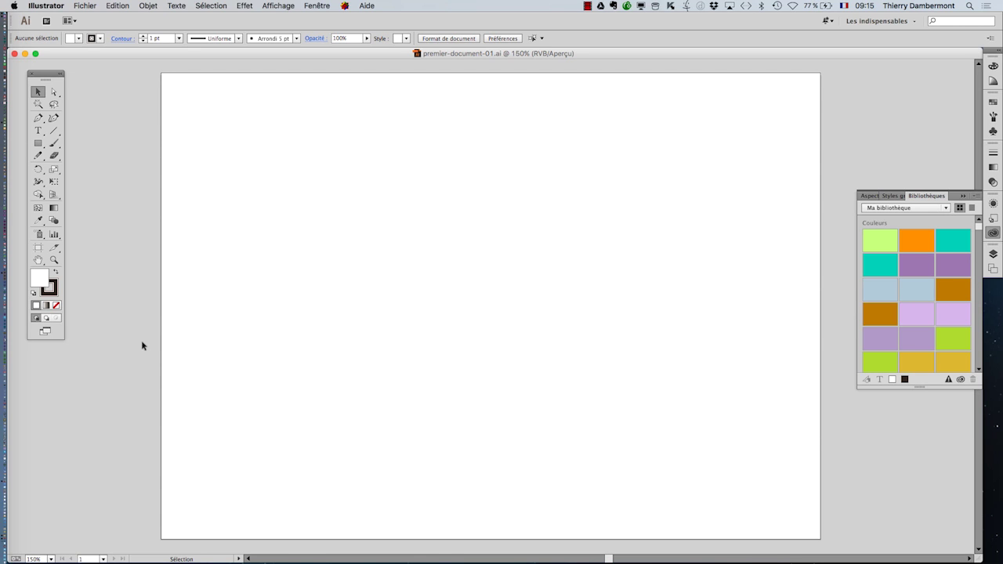
# Step: Move the floating tool palette slightly lower beside the artboard
pyautogui.moveTo(46, 76); pyautogui.dragTo(44, 91)
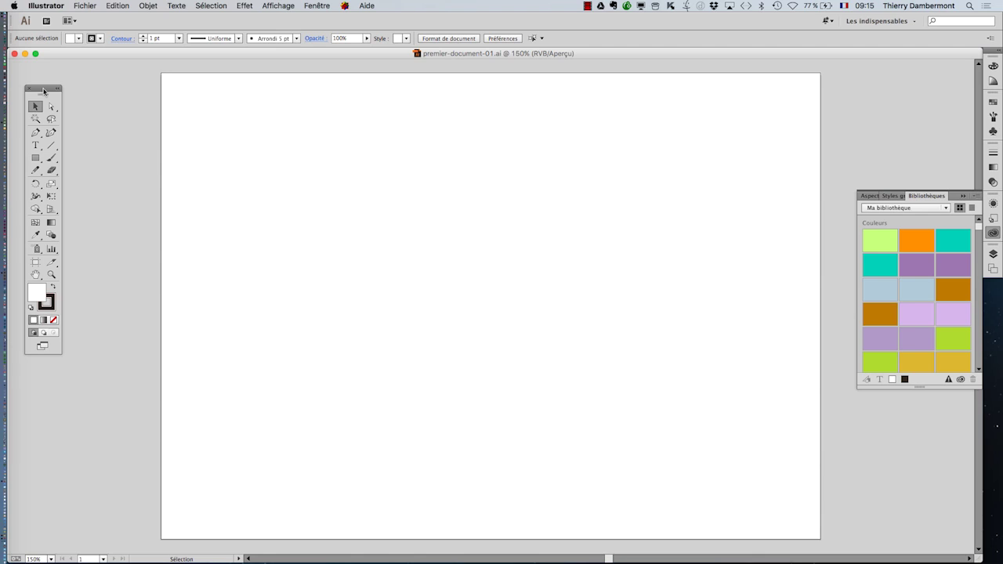